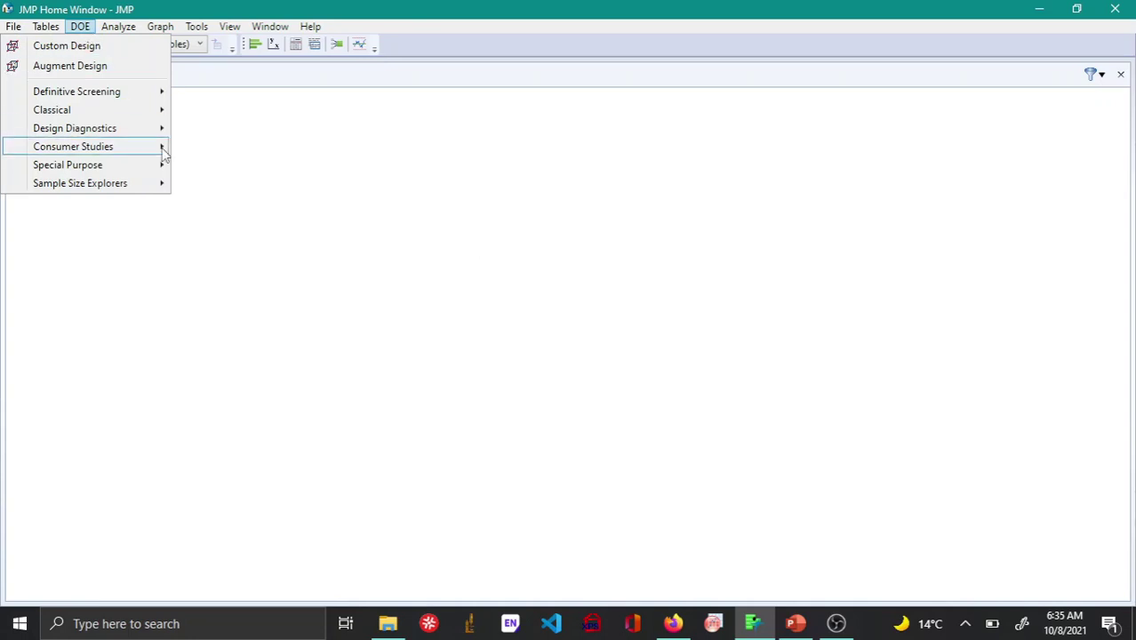
Step: Start a Two Level Screening Design and rename the response Y to Thickness
mouse_move(160, 113)
mouse_move(303, 114)
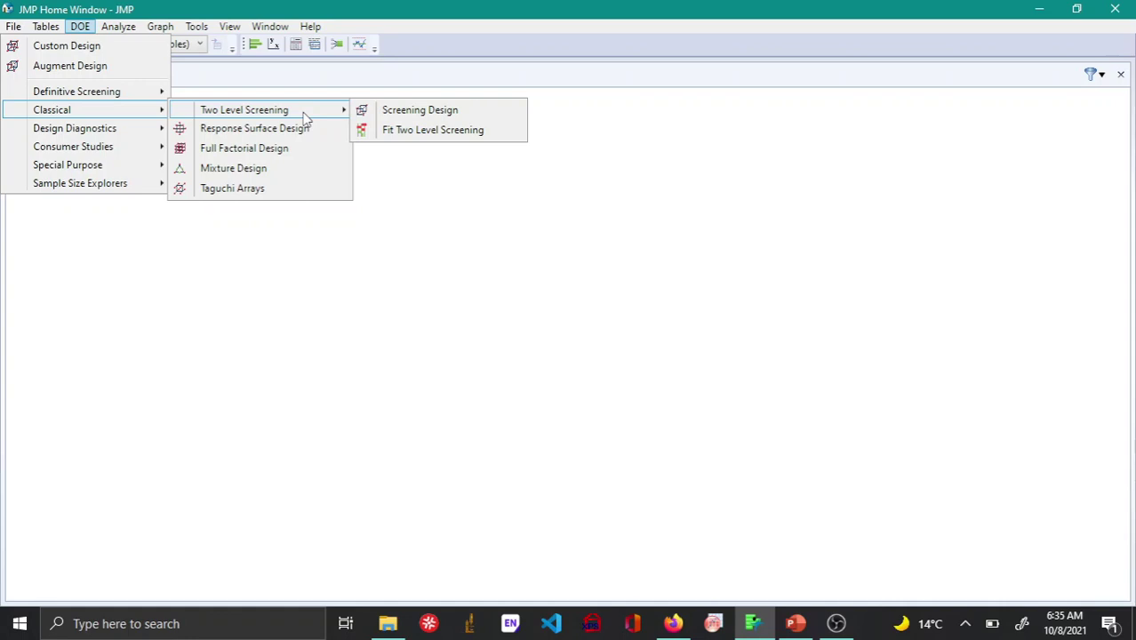
left_click(480, 113)
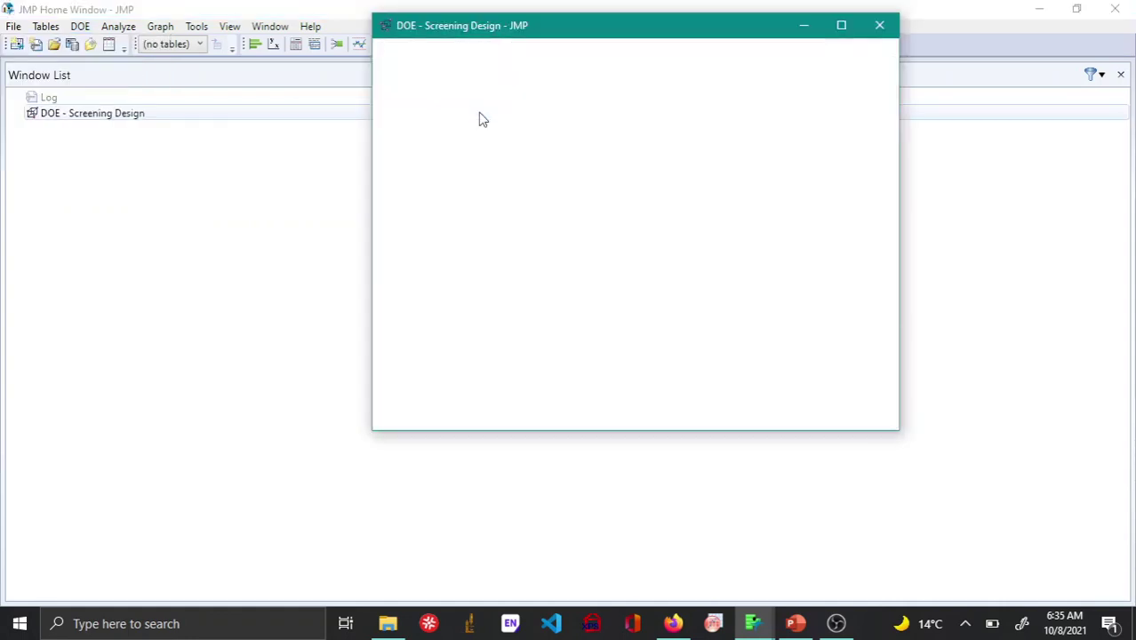
left_click(500, 140)
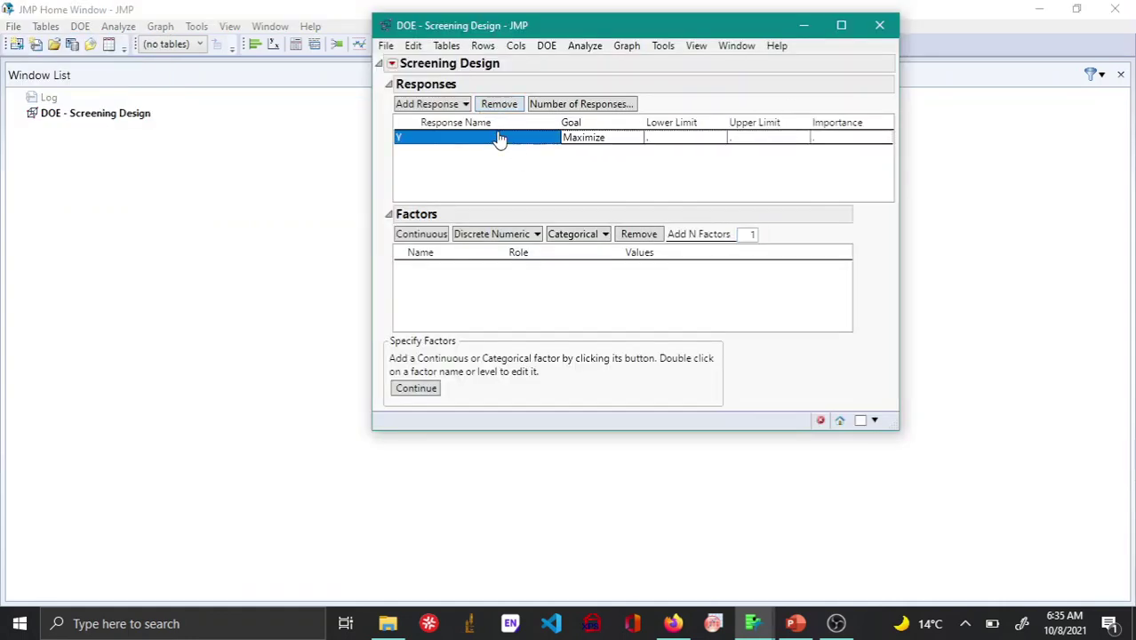
left_click(493, 138)
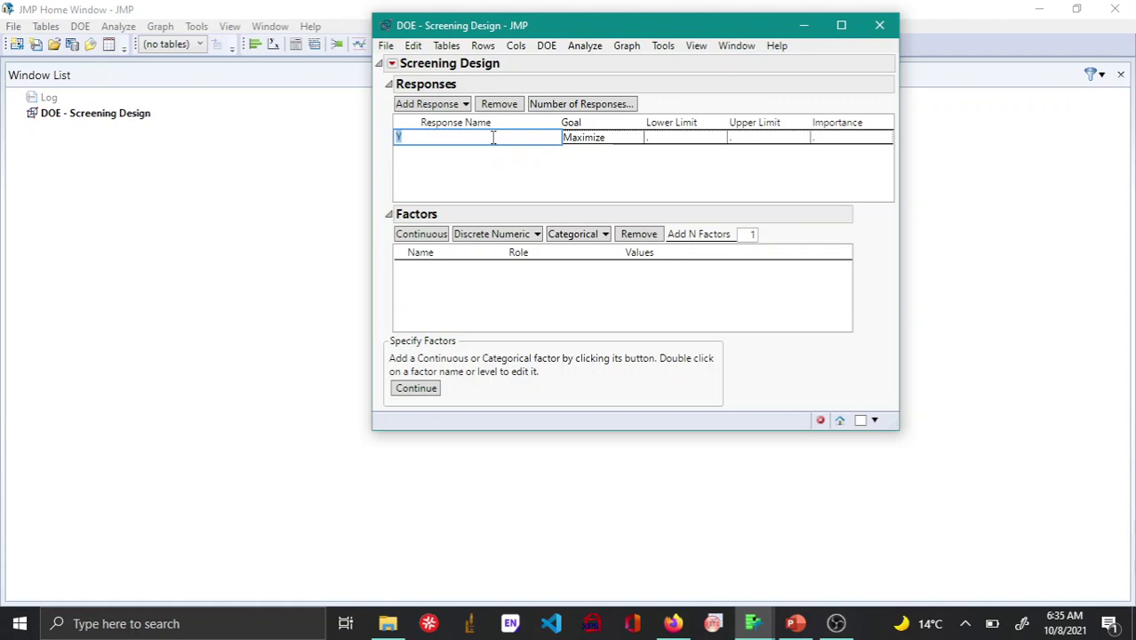
type("Thickne")
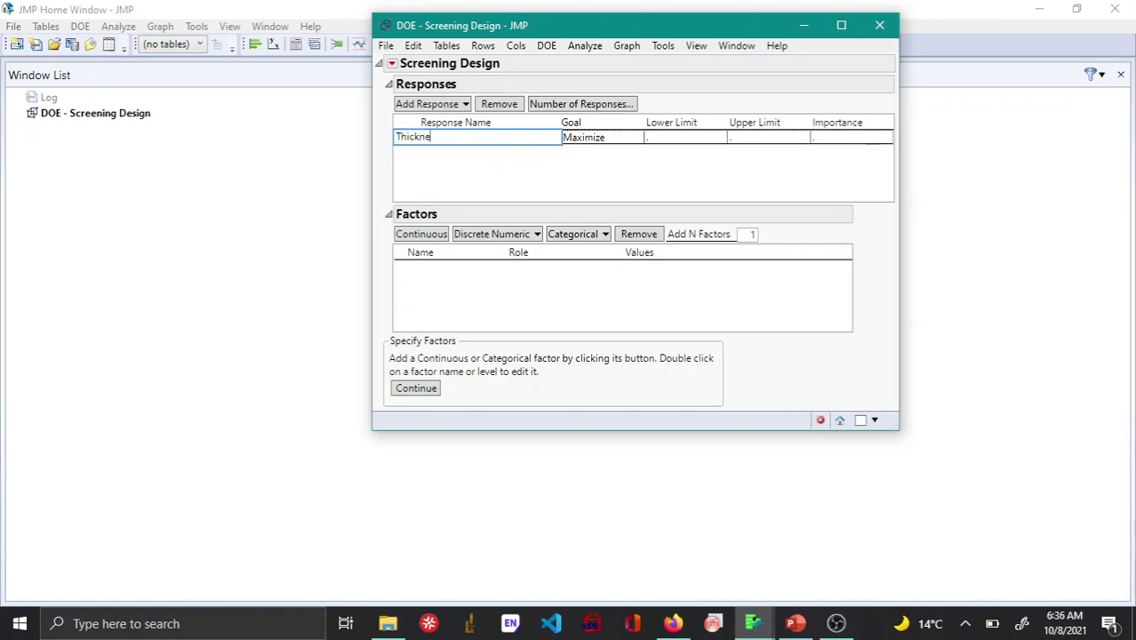
type("ss")
Step: Set the Thickness goal to Match Target with a lower limit of 48
left_click(623, 145)
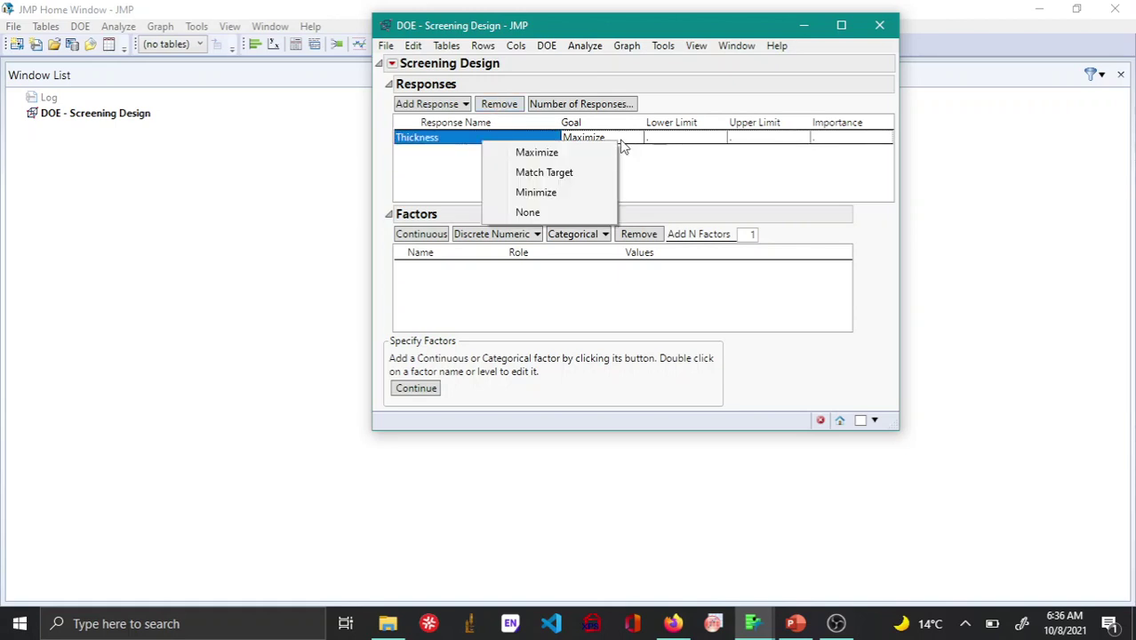
left_click(556, 179)
left_click(691, 135)
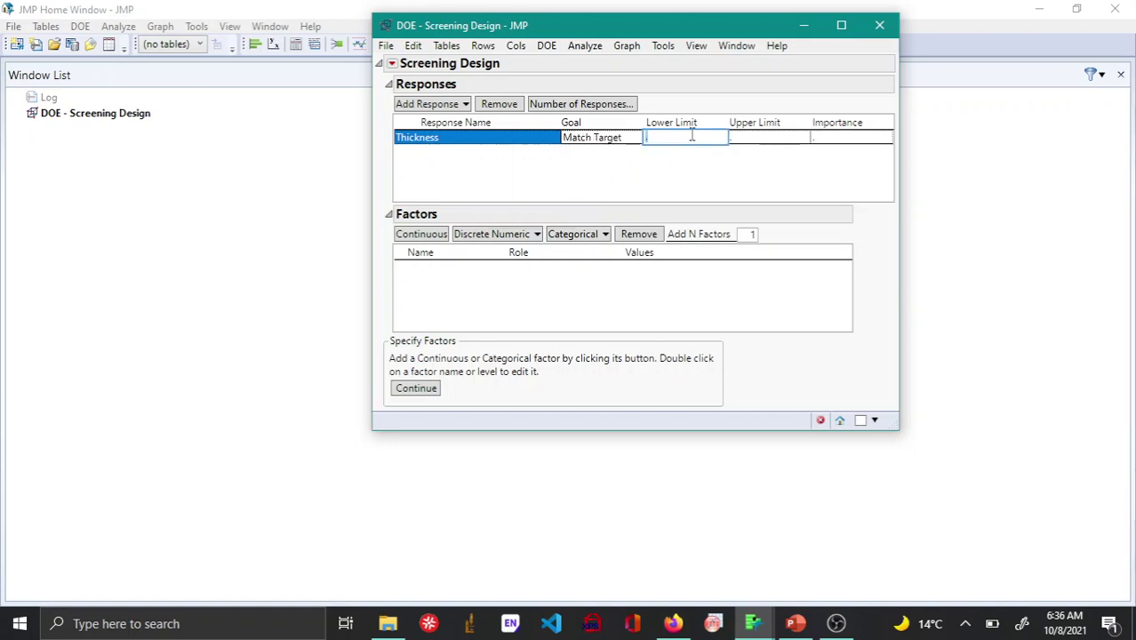
type("48")
key("Tab")
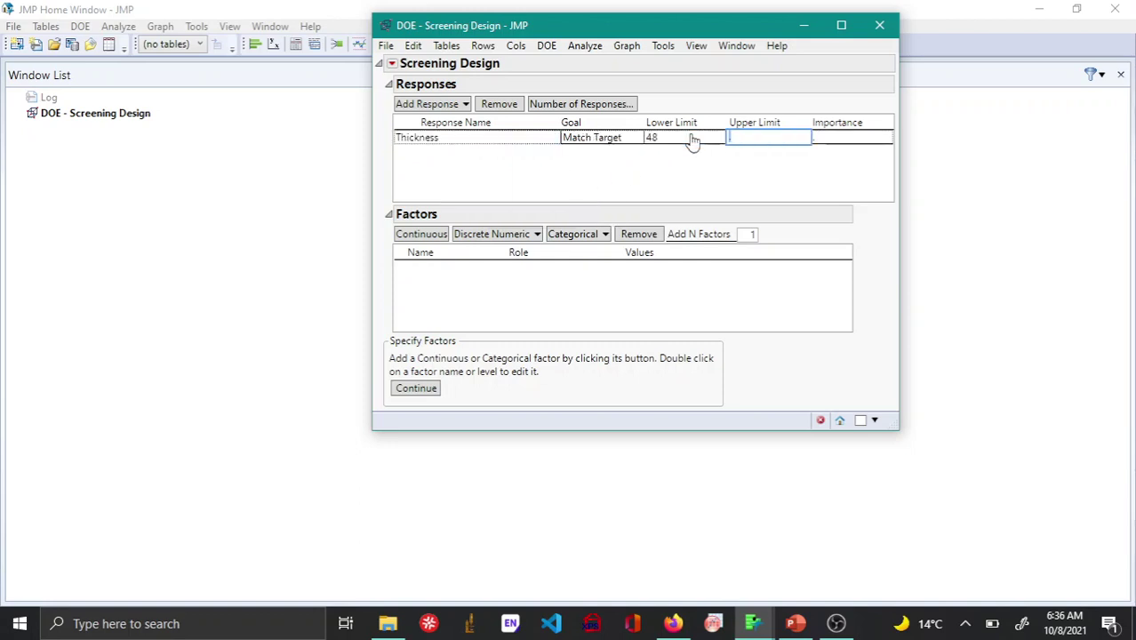
Step: Enter an upper limit of 53 and add five continuous factors
type("53")
left_click(753, 233)
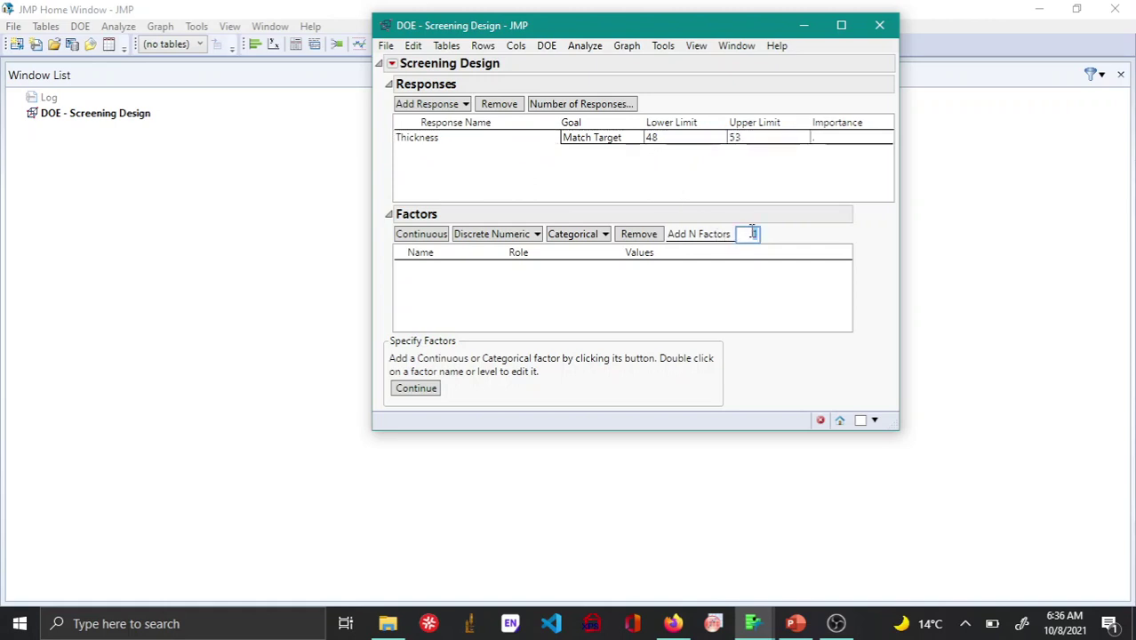
type("5")
left_click(434, 238)
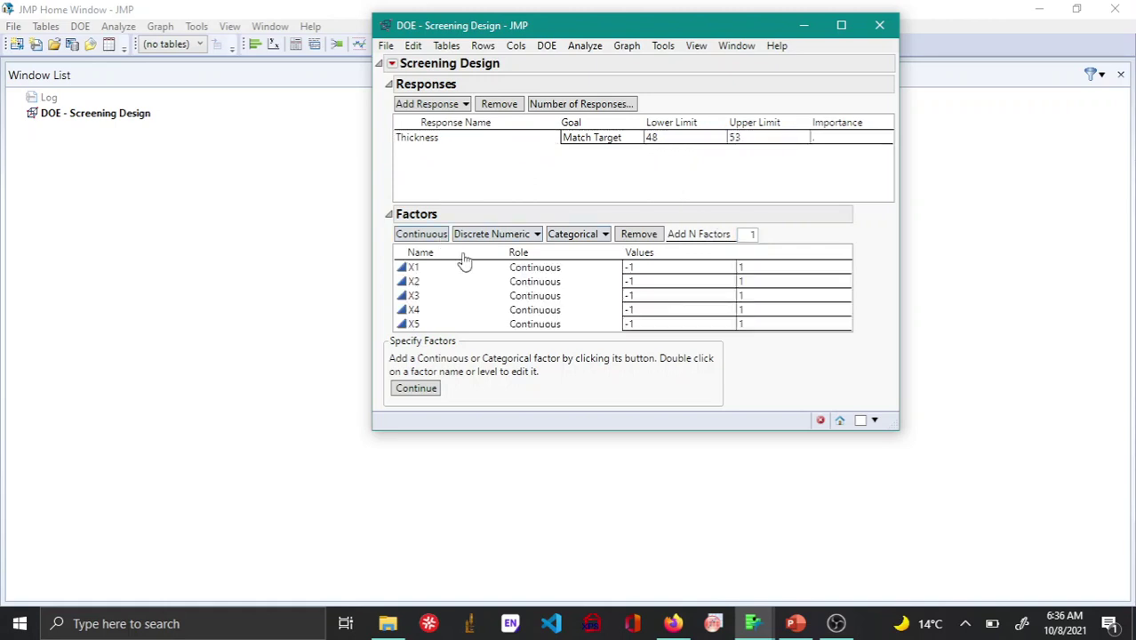
Step: Rename the first factor to Concentration with levels 1 to 3
double_click(469, 268)
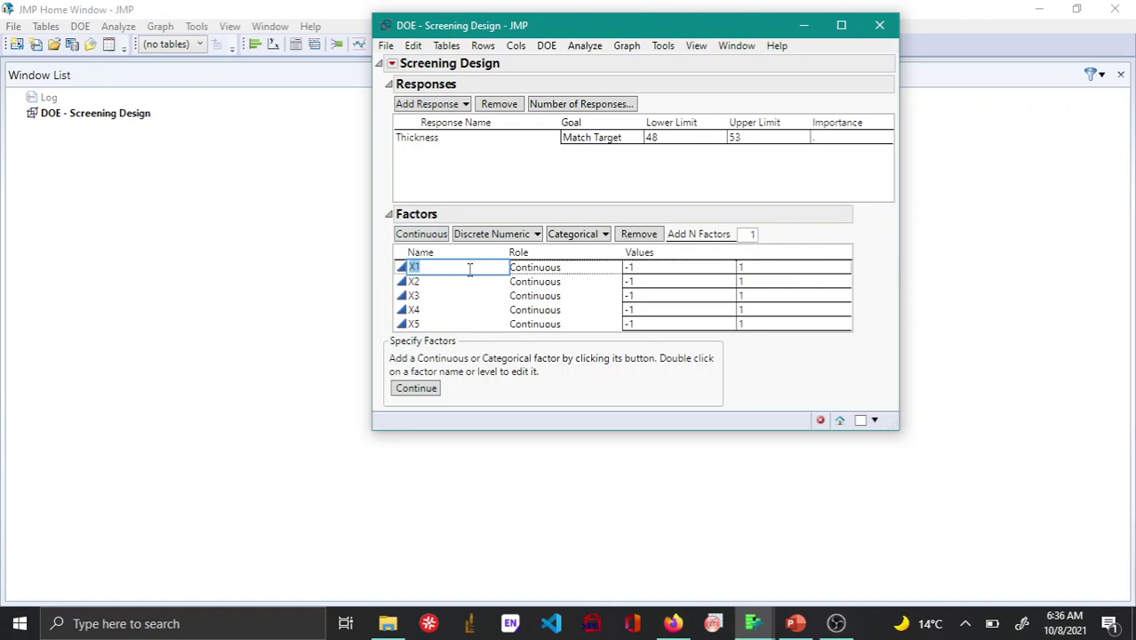
type("Concentration")
key("Tab")
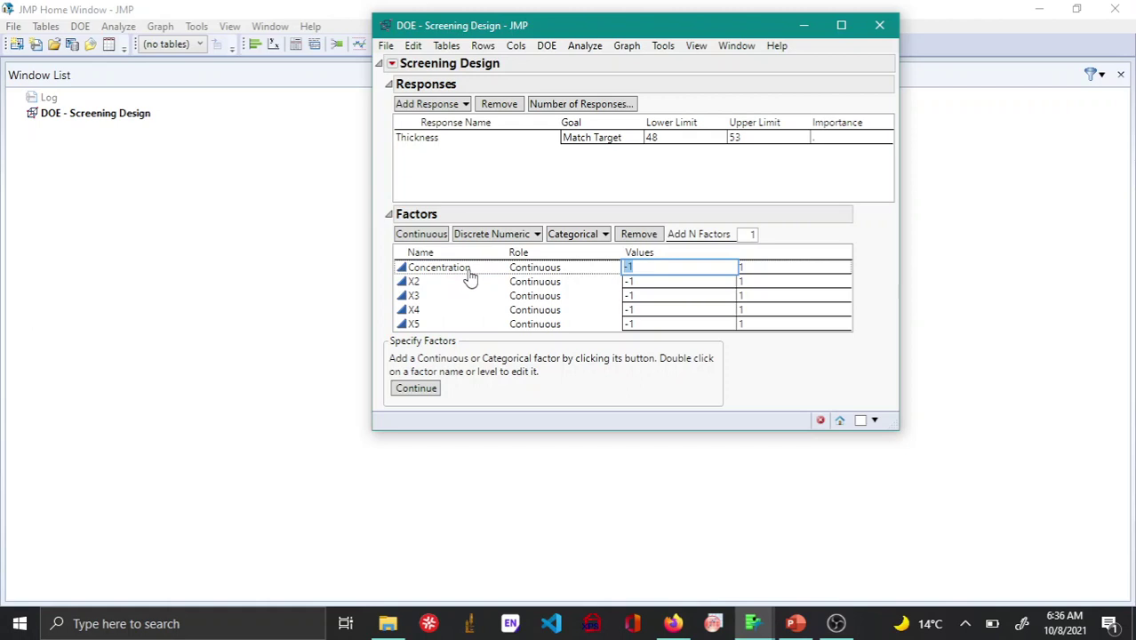
type("1")
key("Tab")
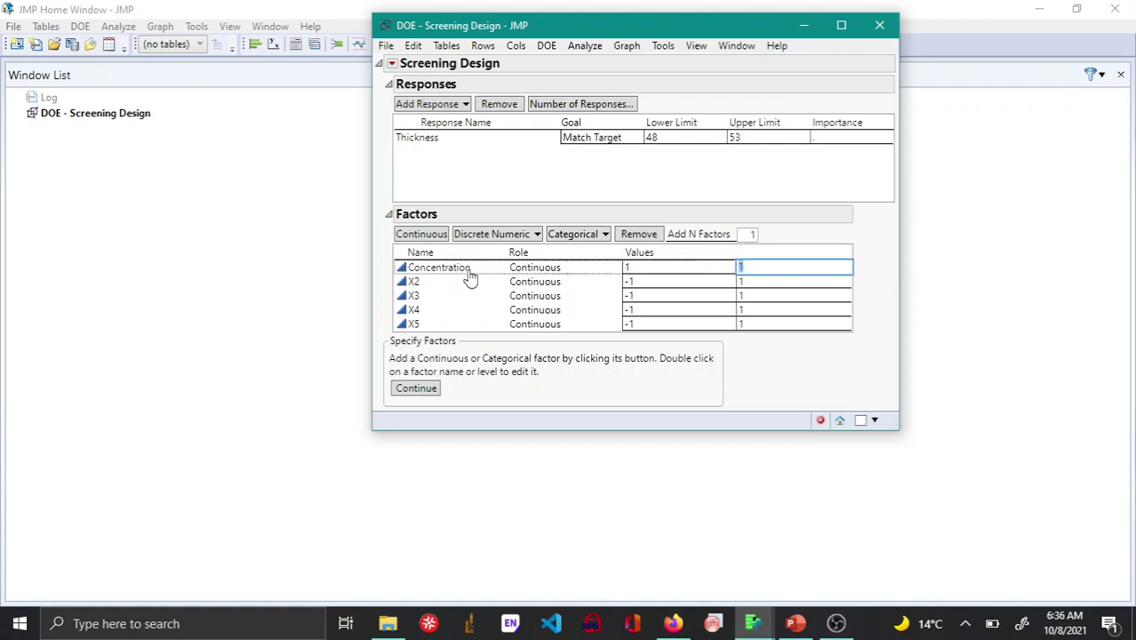
type("3")
left_click(474, 286)
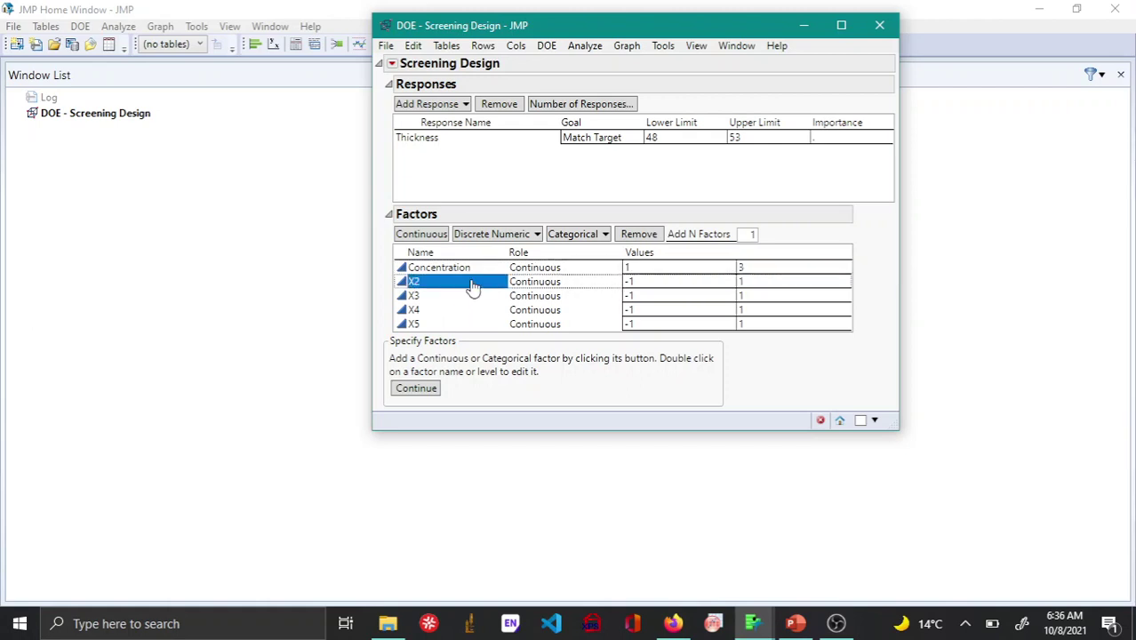
Step: Define factors Speed (2000–4000) and Time (10–40)
double_click(474, 285)
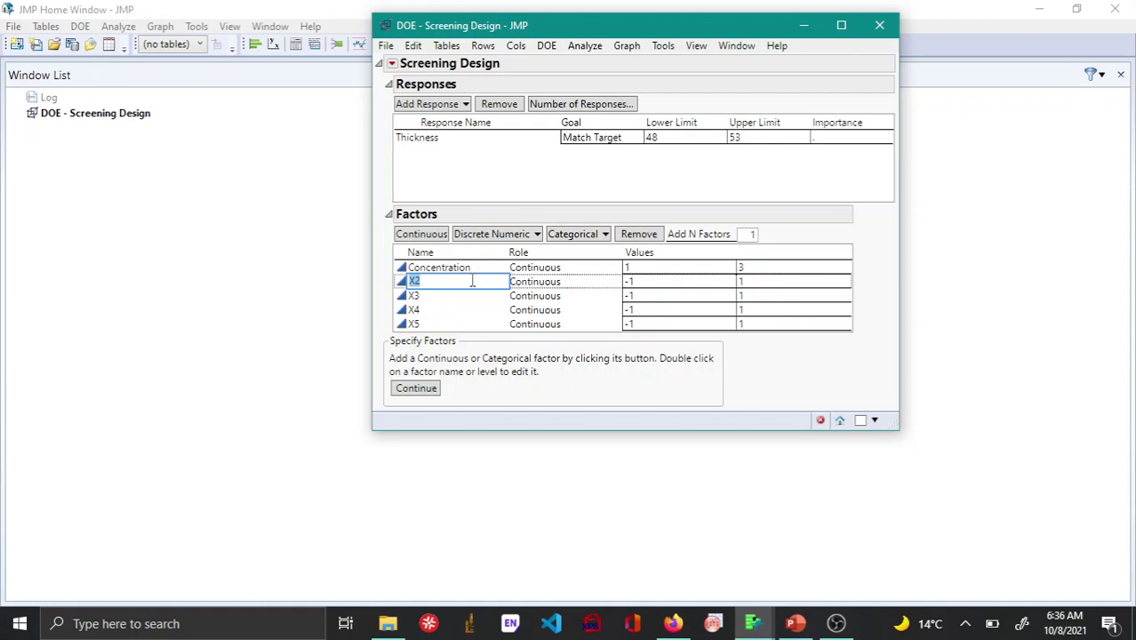
type("Speed")
key("Tab")
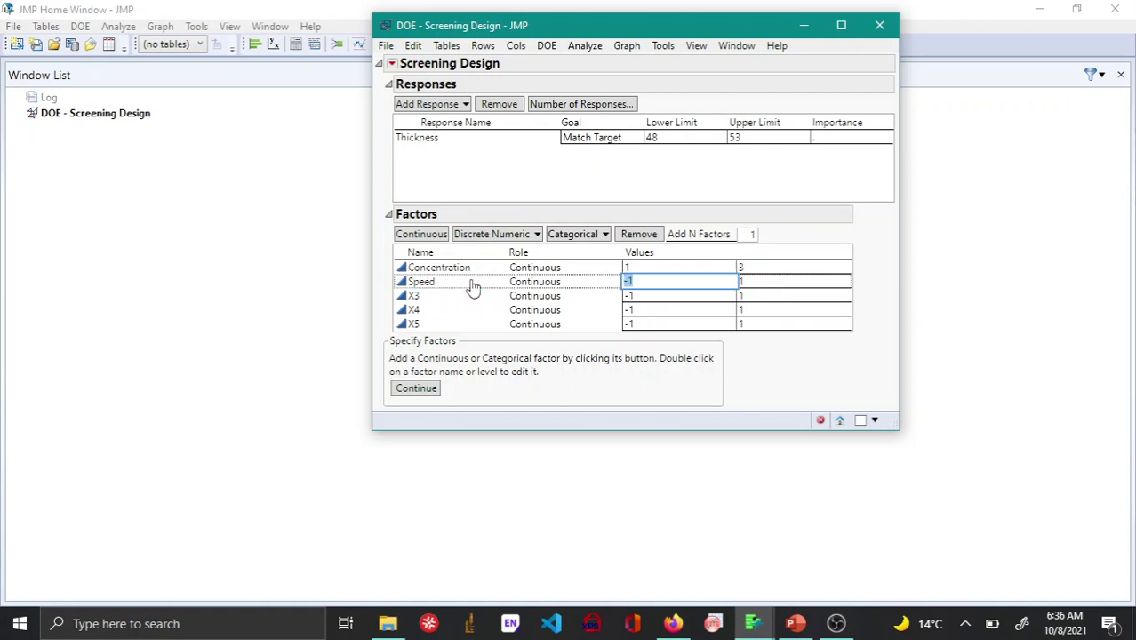
type("2000")
key("Tab")
type("4000")
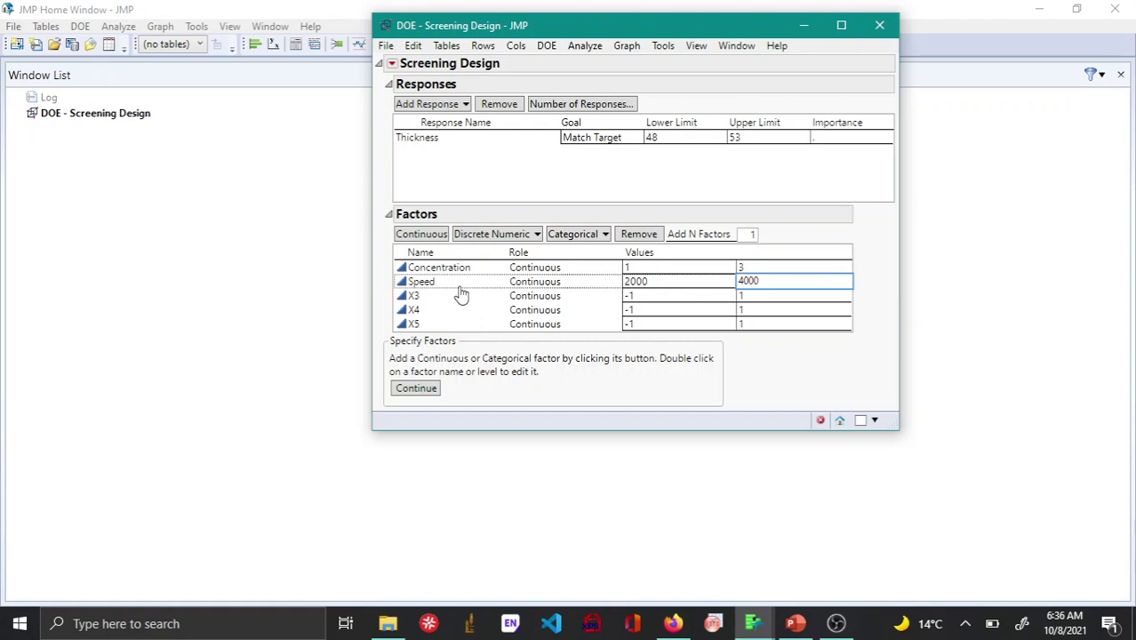
double_click(445, 297)
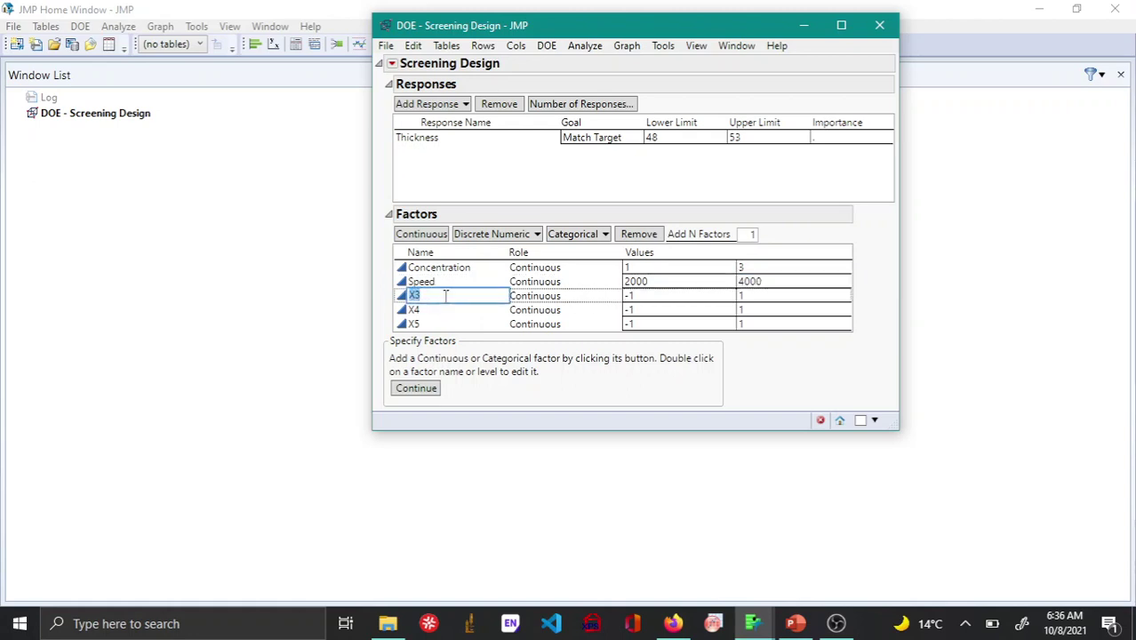
type("Time")
key("Tab")
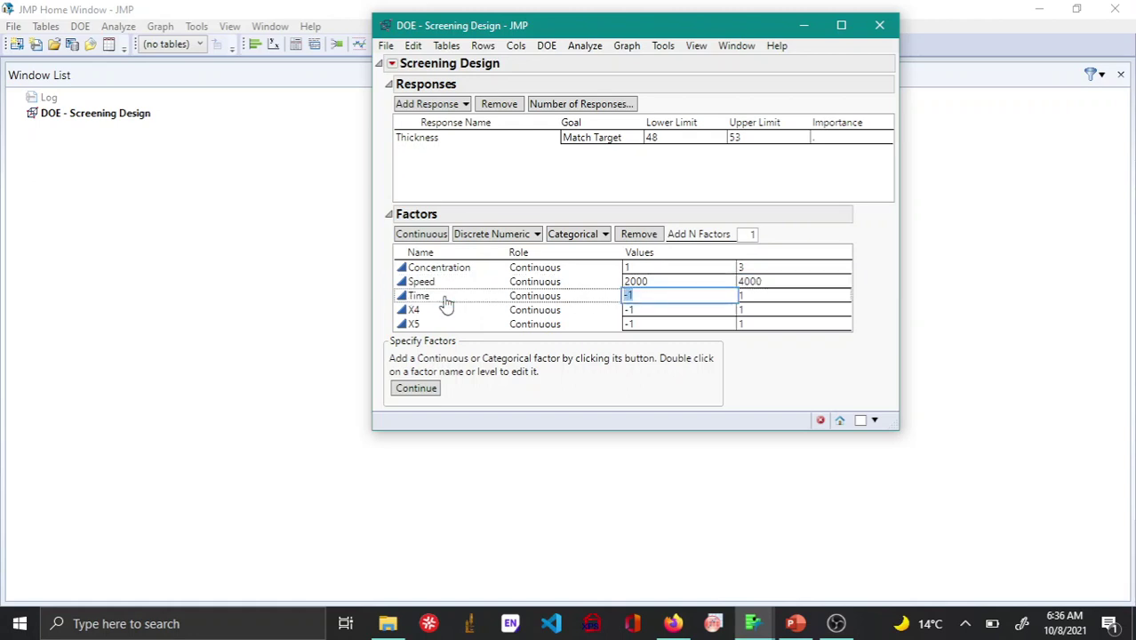
type("10")
key("Tab")
type("40")
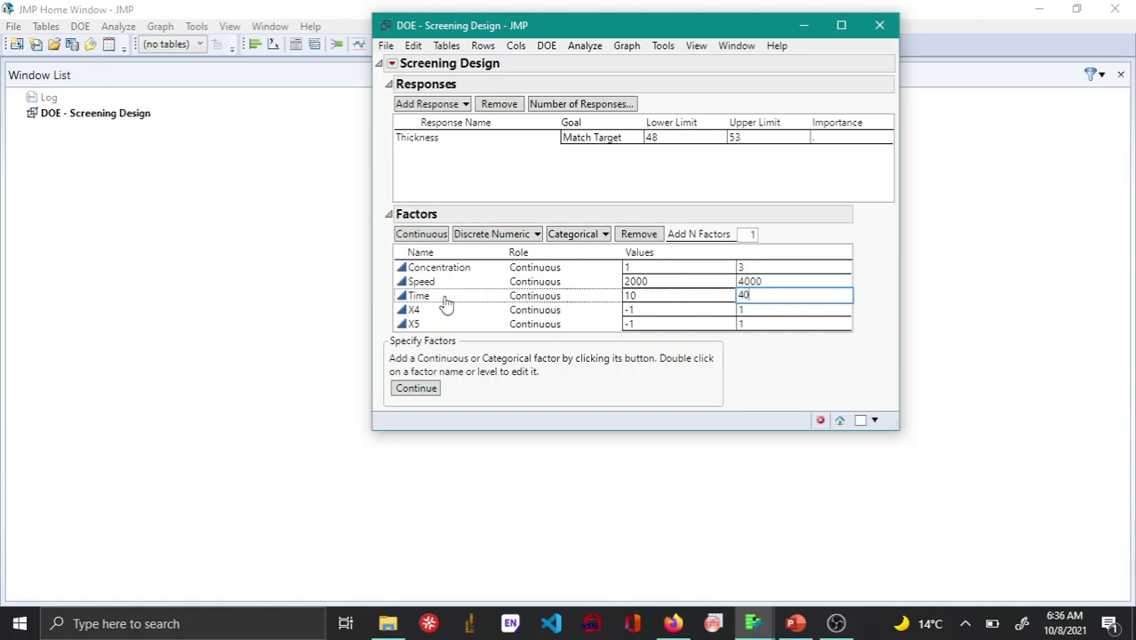
Step: Define factors Humidity (30–70) and Bake Temperature (65–95)
double_click(442, 311)
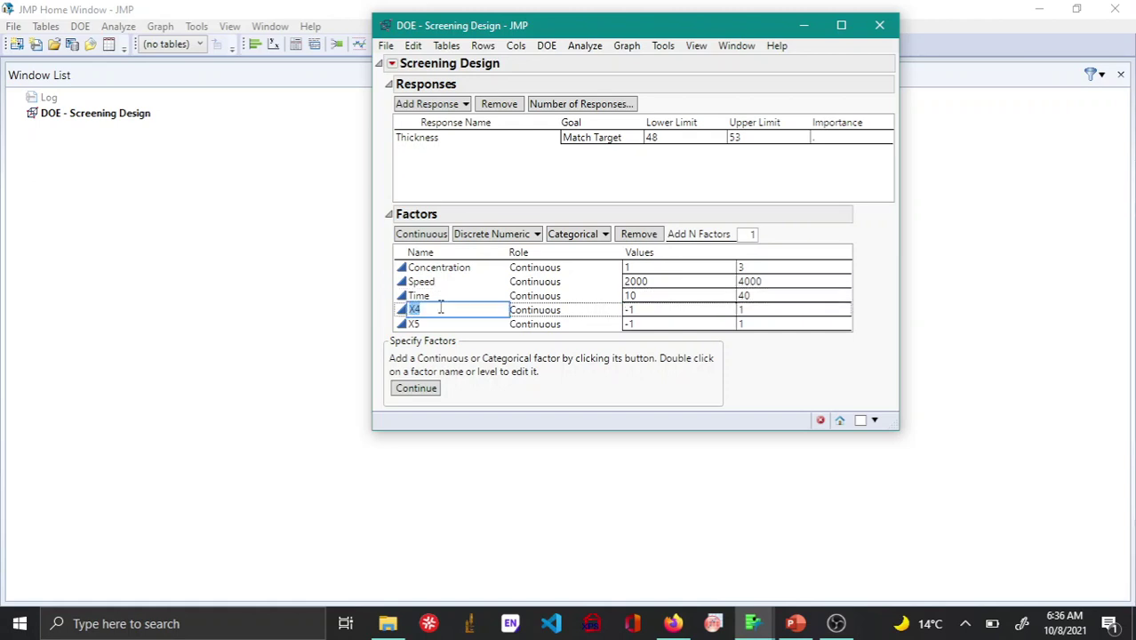
type("Humidity")
key("Tab")
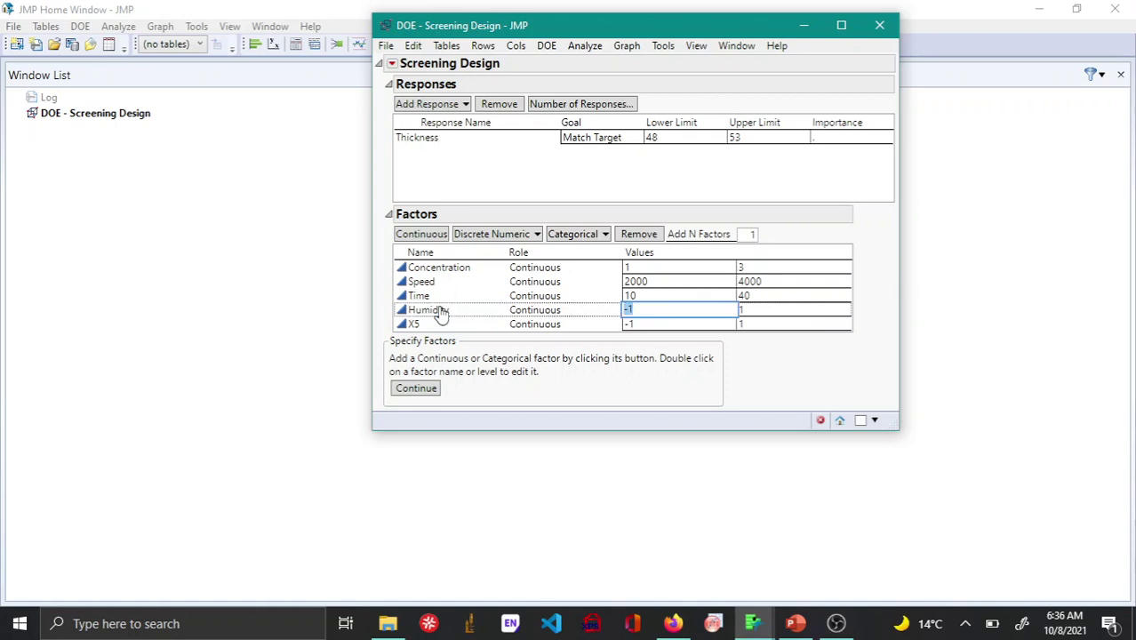
type("30")
key("Tab")
type("70")
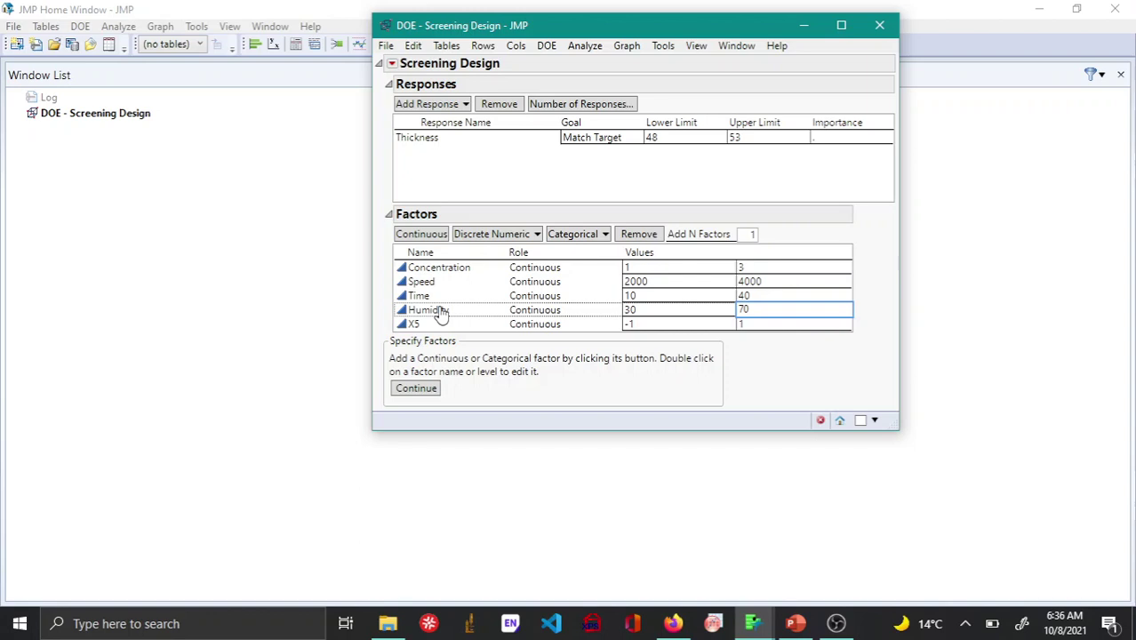
key("Tab")
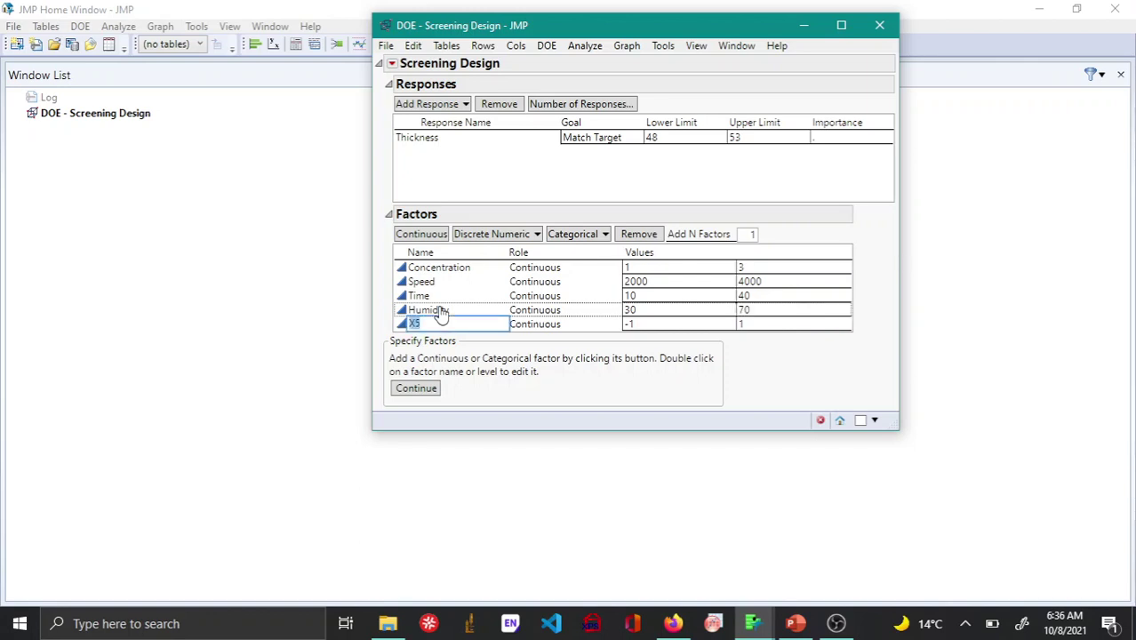
type("Bake Temperature")
key("Tab")
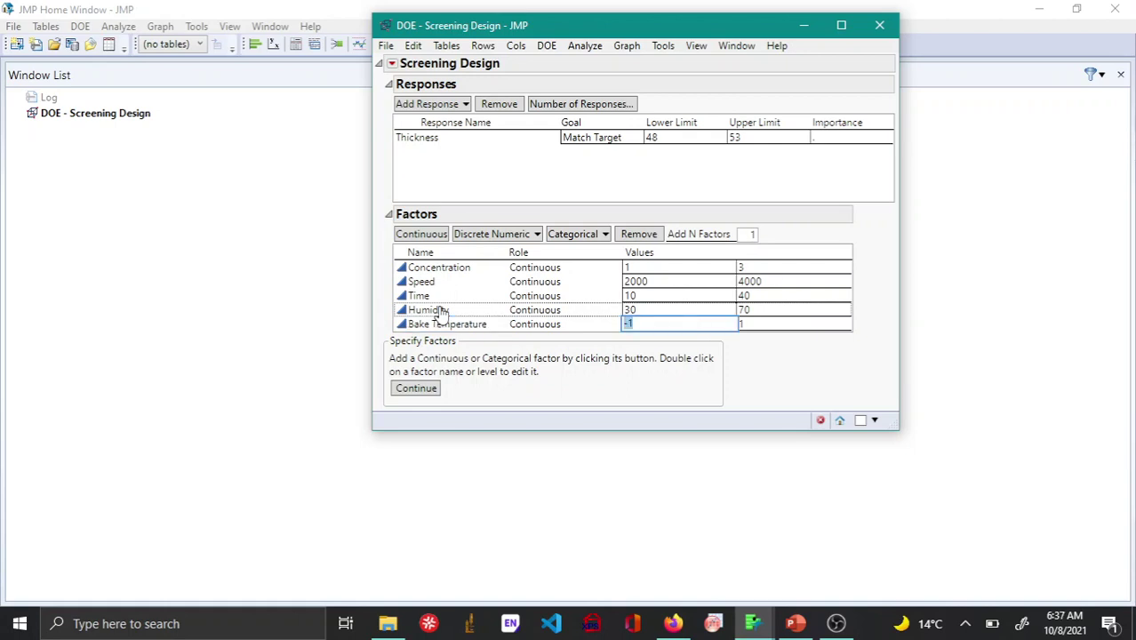
type("65")
key("Tab")
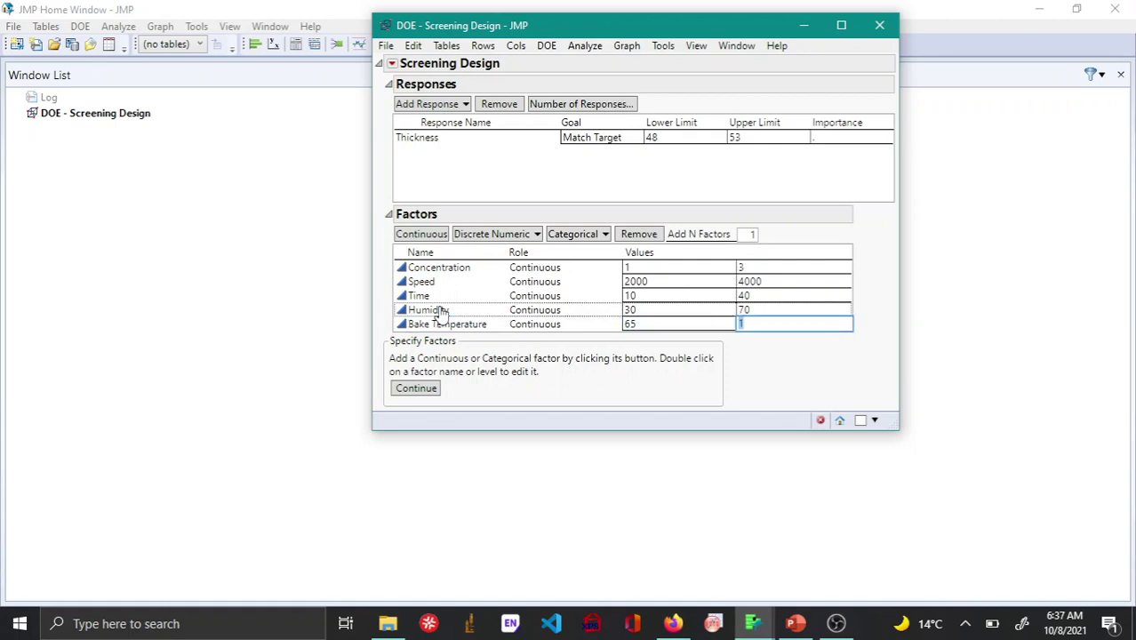
type("95")
Step: Commit the Bake Temperature high of 95 and continue, keeping the fractional factorial list option
left_click(896, 325)
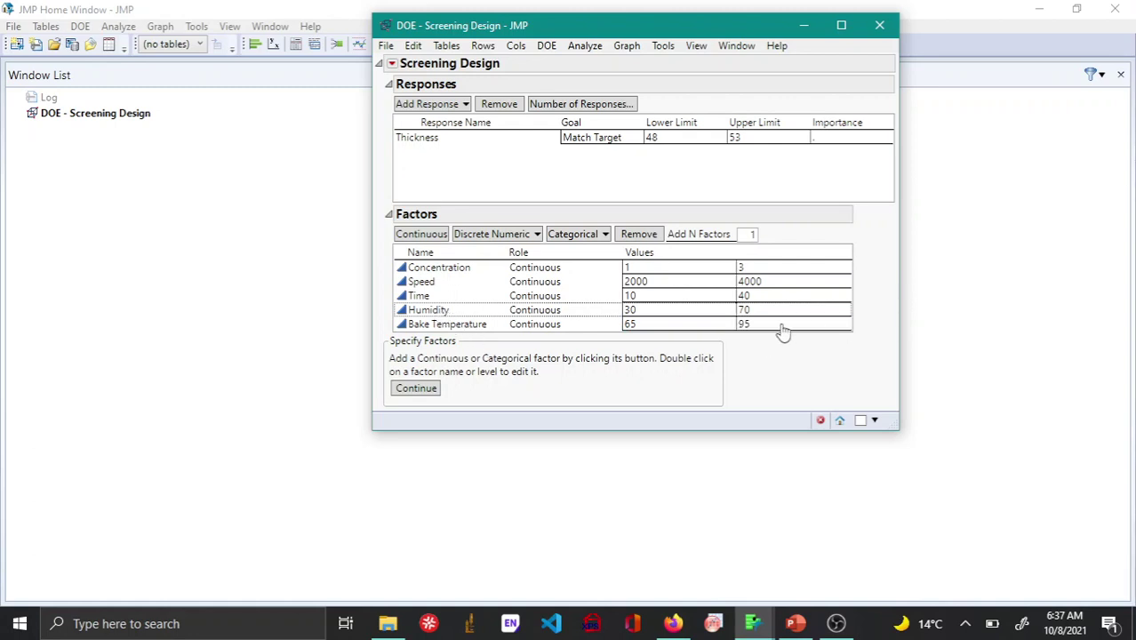
left_click(433, 395)
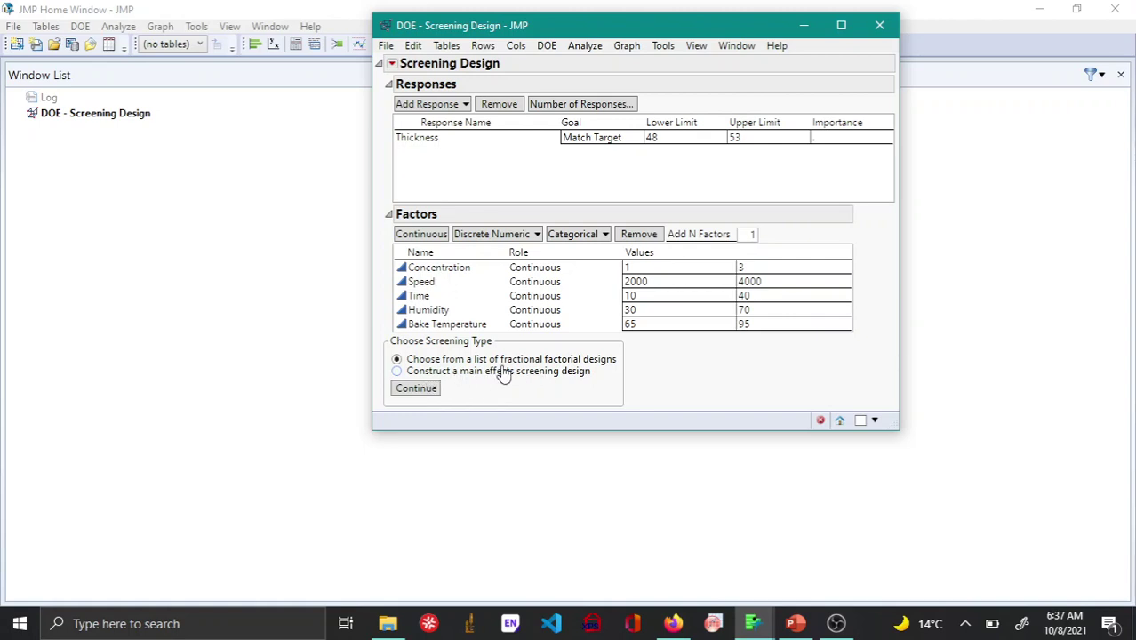
left_click(440, 392)
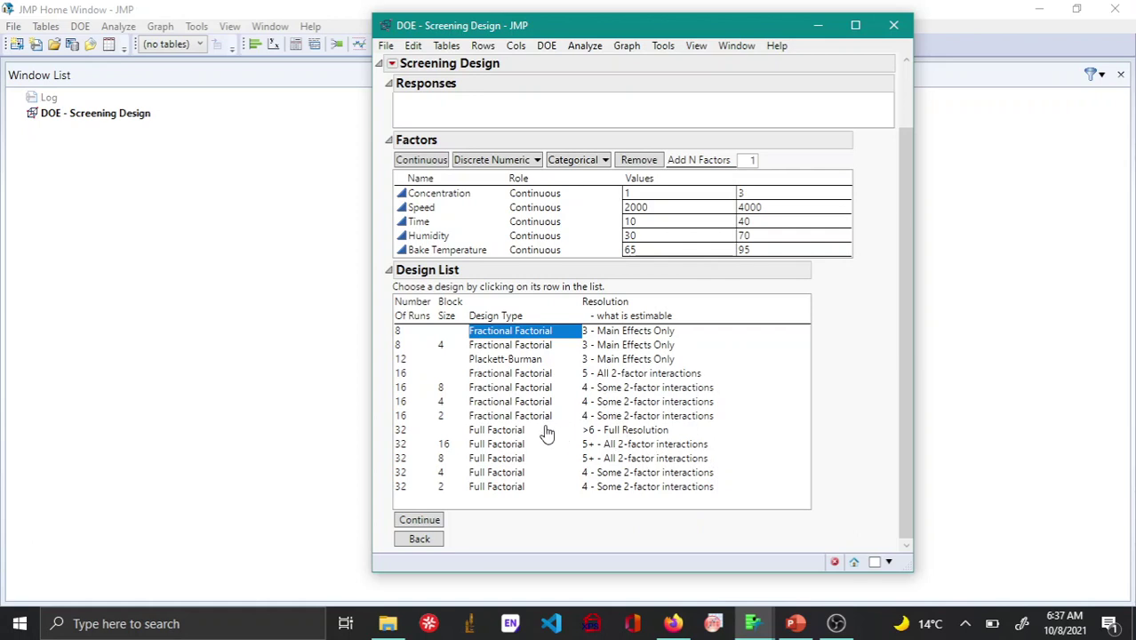
Step: Select the 32-run Full Factorial row in the Design List
left_click(512, 431)
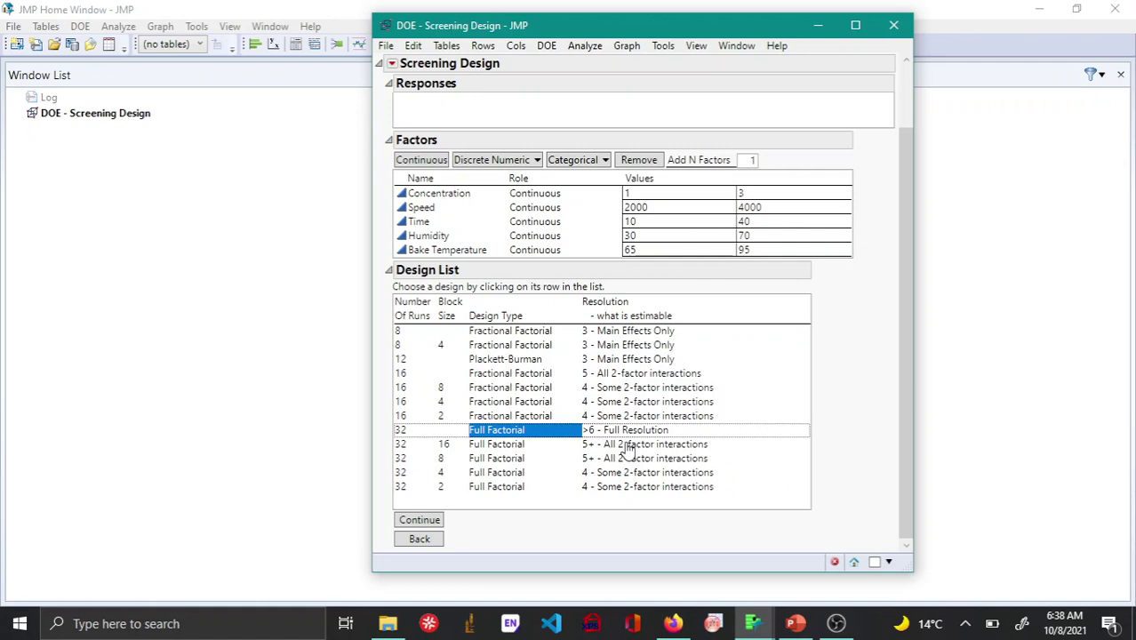
Step: Try the 16-run resolution 5 design, then settle on the 8-run resolution 3 fractional factorial
left_click(501, 376)
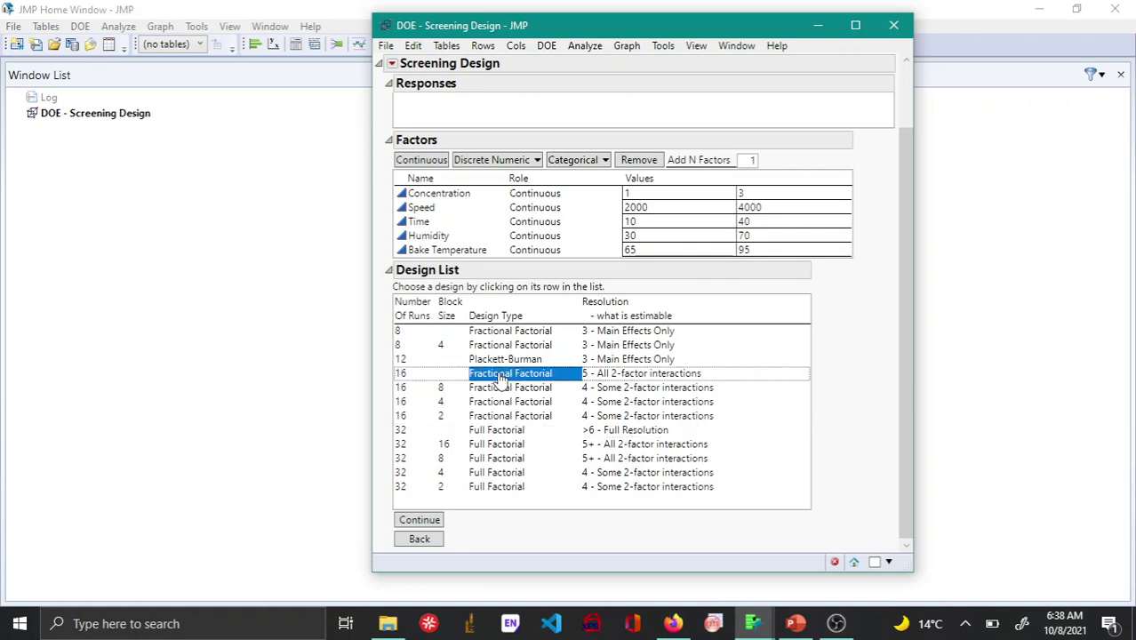
left_click(534, 334)
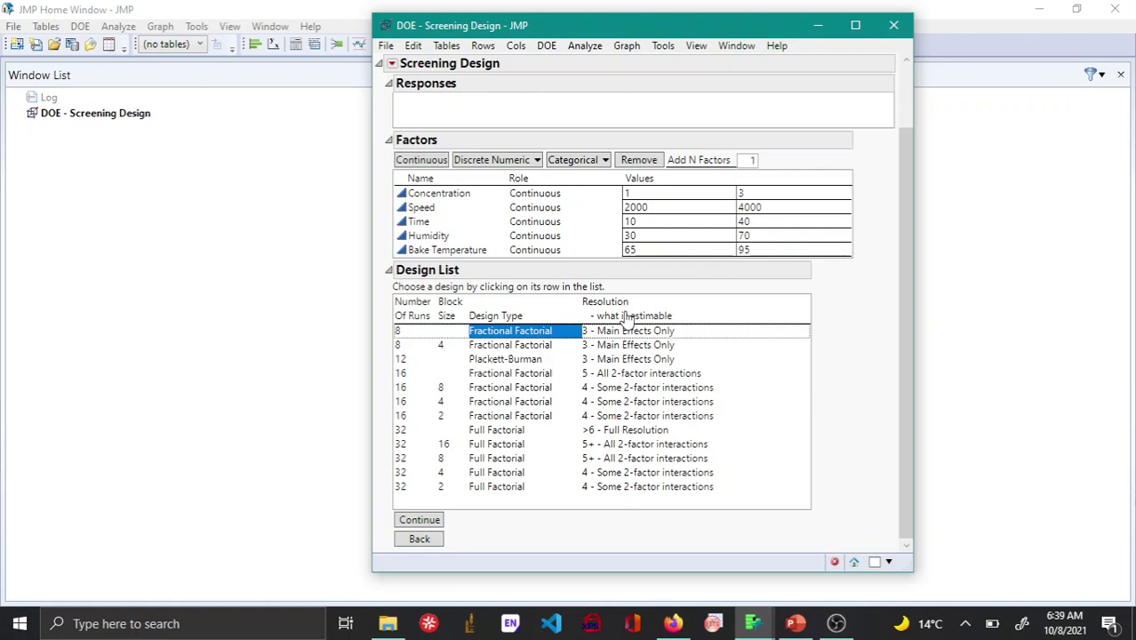
Step: Continue with the 8-run design, expanding and collapsing Aliasing of Effects to review it
left_click(419, 523)
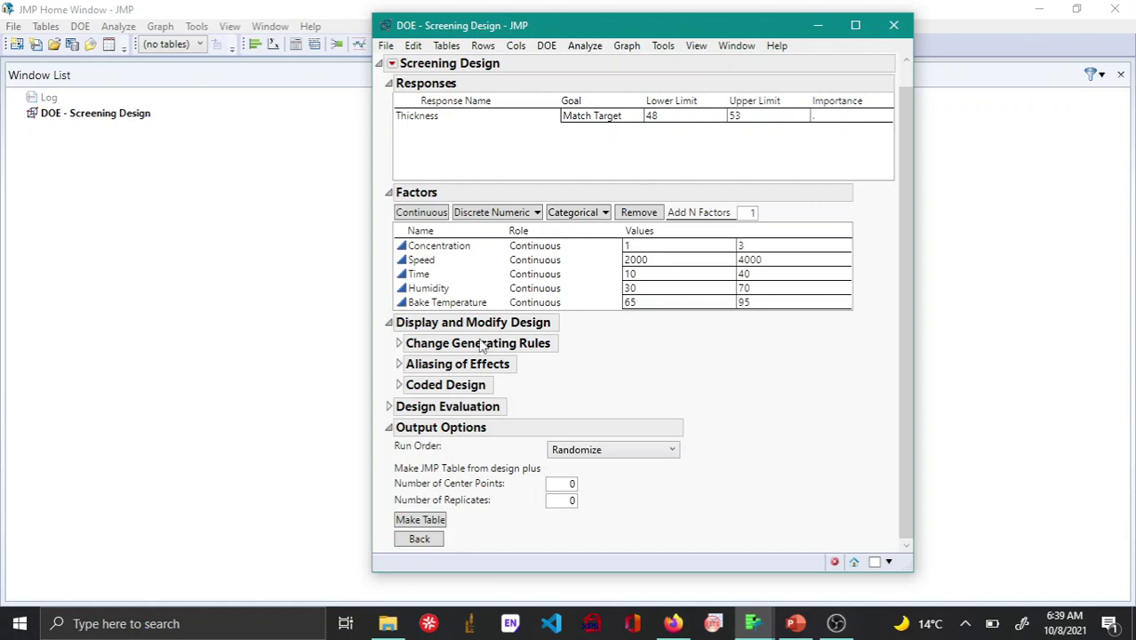
left_click(400, 366)
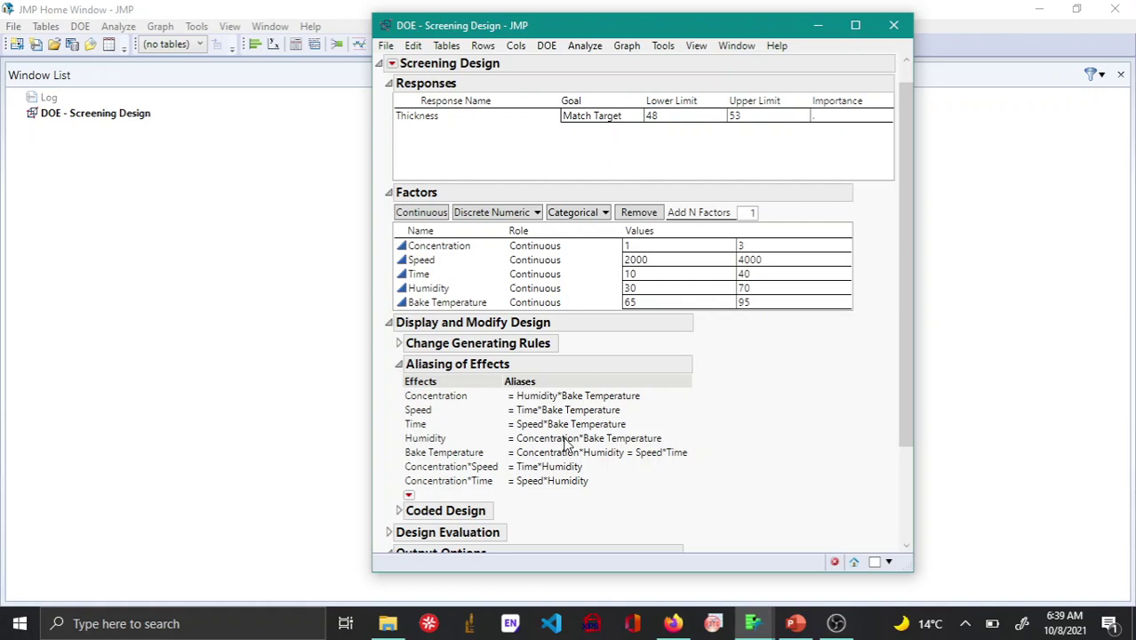
left_click(399, 364)
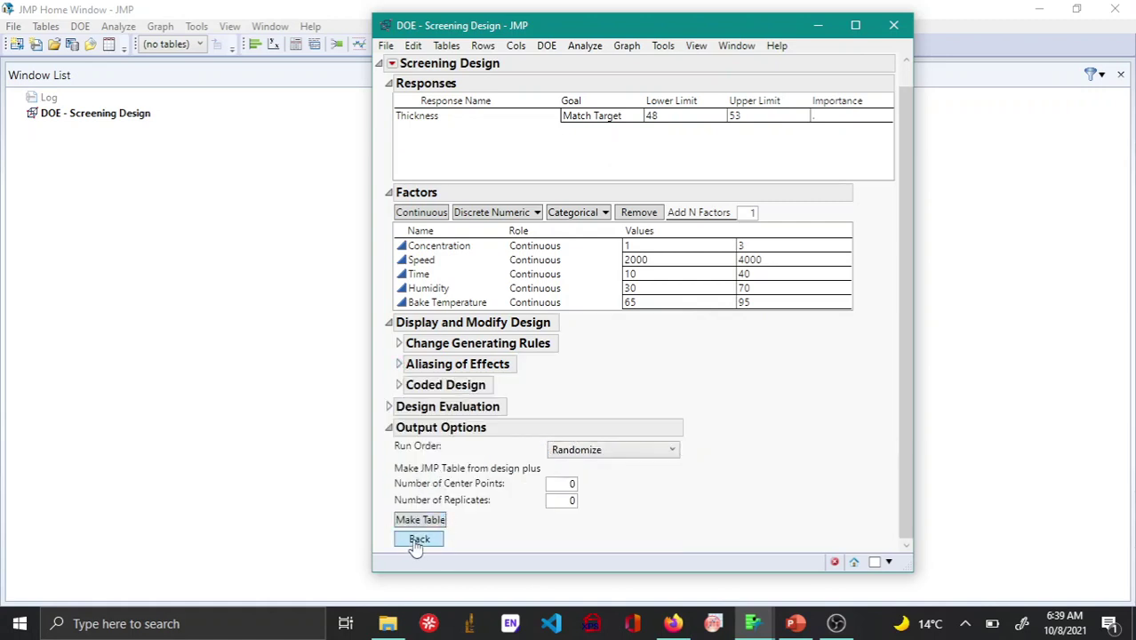
Step: Go back and choose the 16-run resolution 5 fractional factorial design instead
left_click(419, 539)
left_click(416, 388)
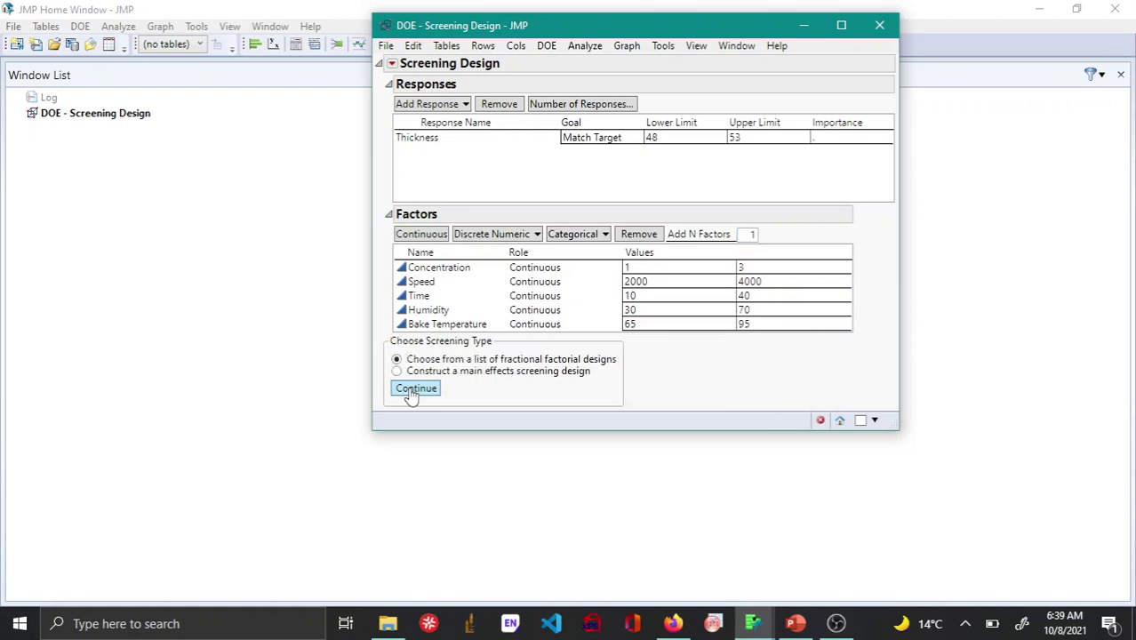
left_click(416, 388)
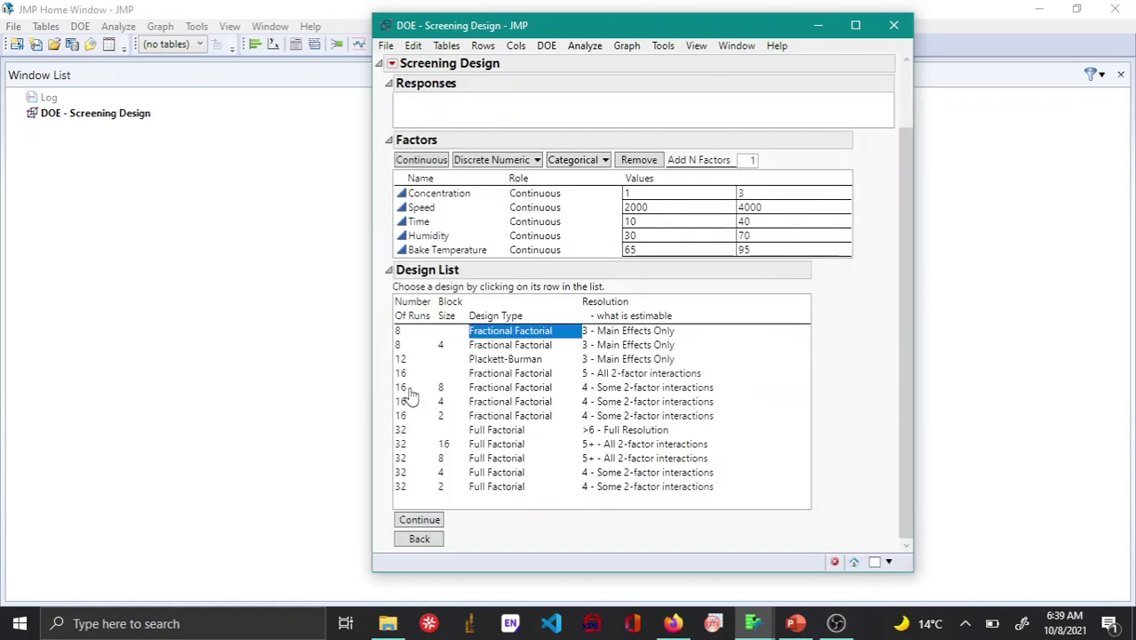
left_click(474, 374)
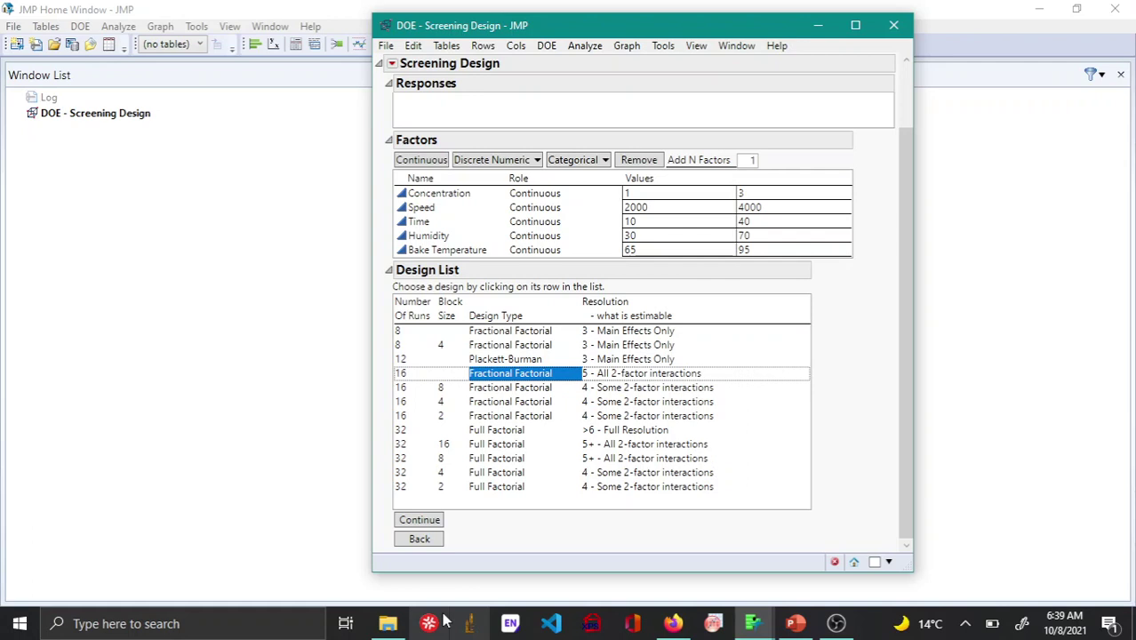
left_click(418, 520)
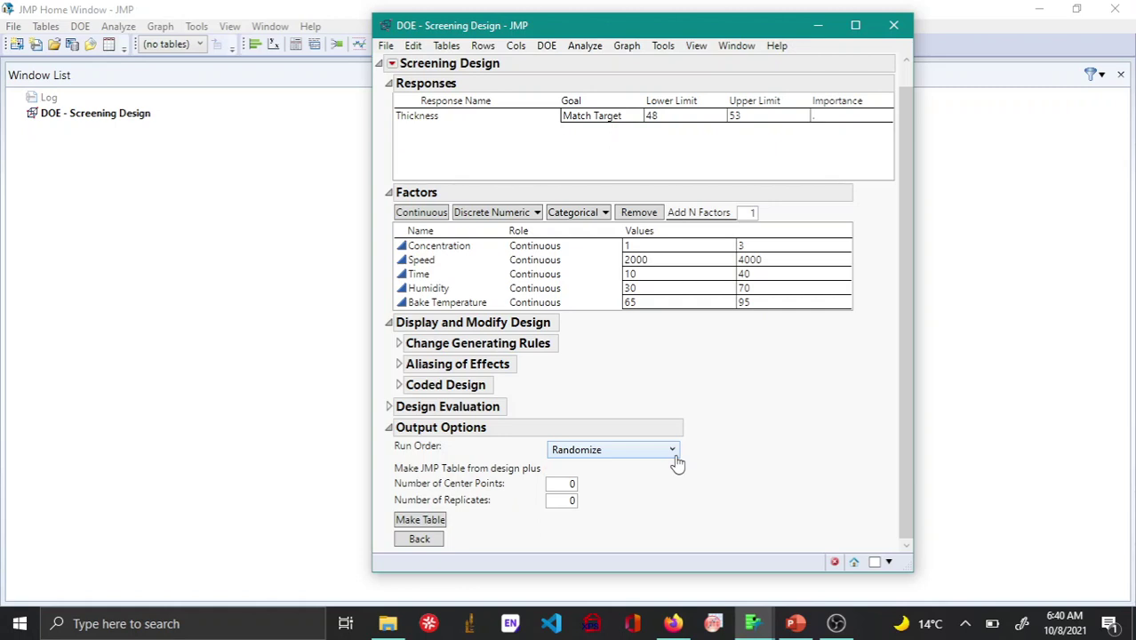
Step: Set 2 center points and 0 replicates, then make the 18-run data table
left_click(566, 485)
type("2")
type("1")
key("BackSpace")
type("0")
left_click(422, 521)
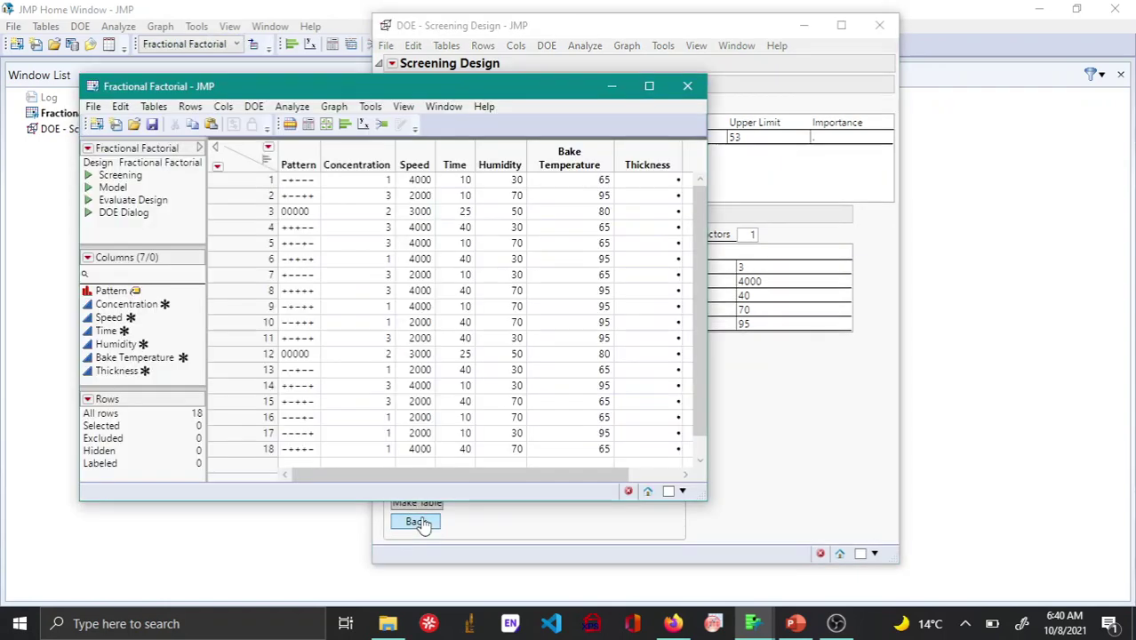
Step: Maximize the Fractional Factorial data table window
left_click(650, 86)
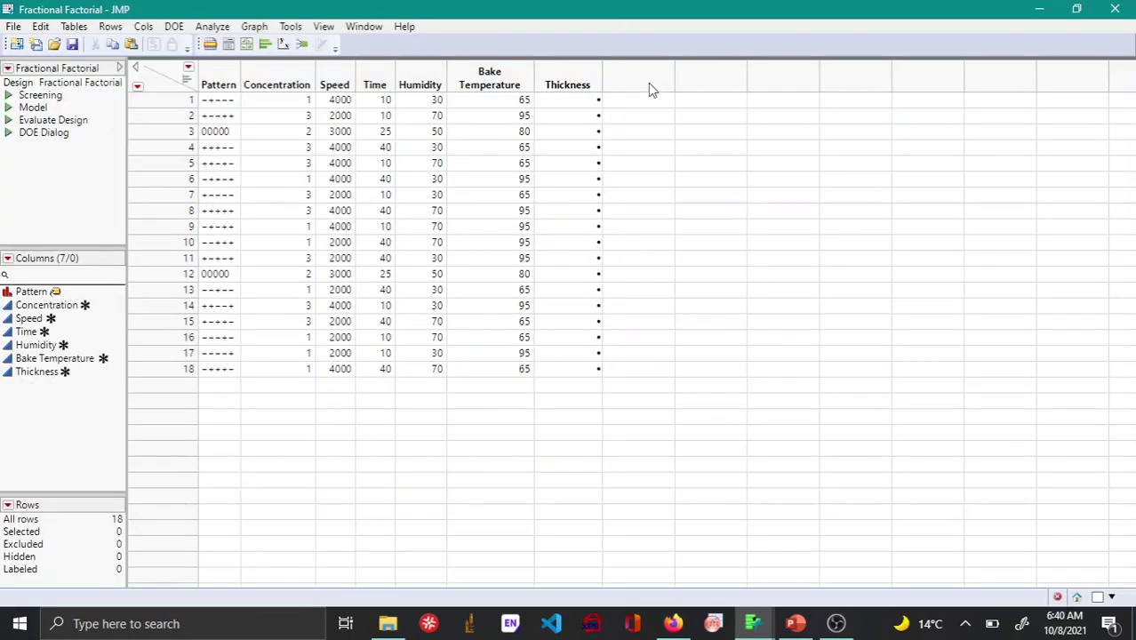
left_click(8, 108)
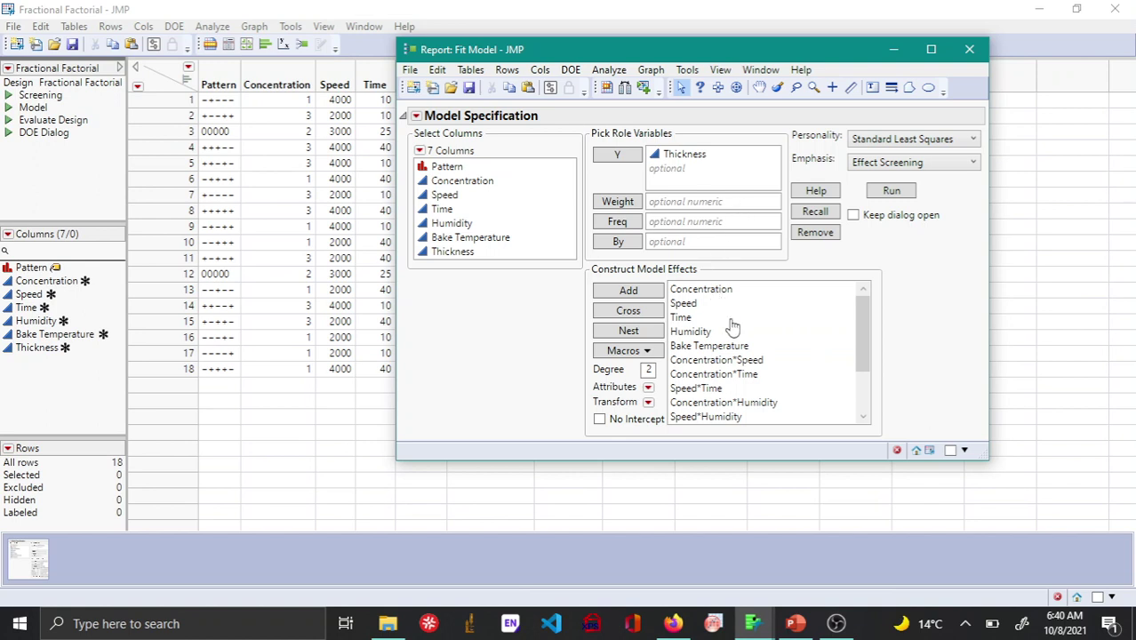
scroll(730, 327, "down", 3)
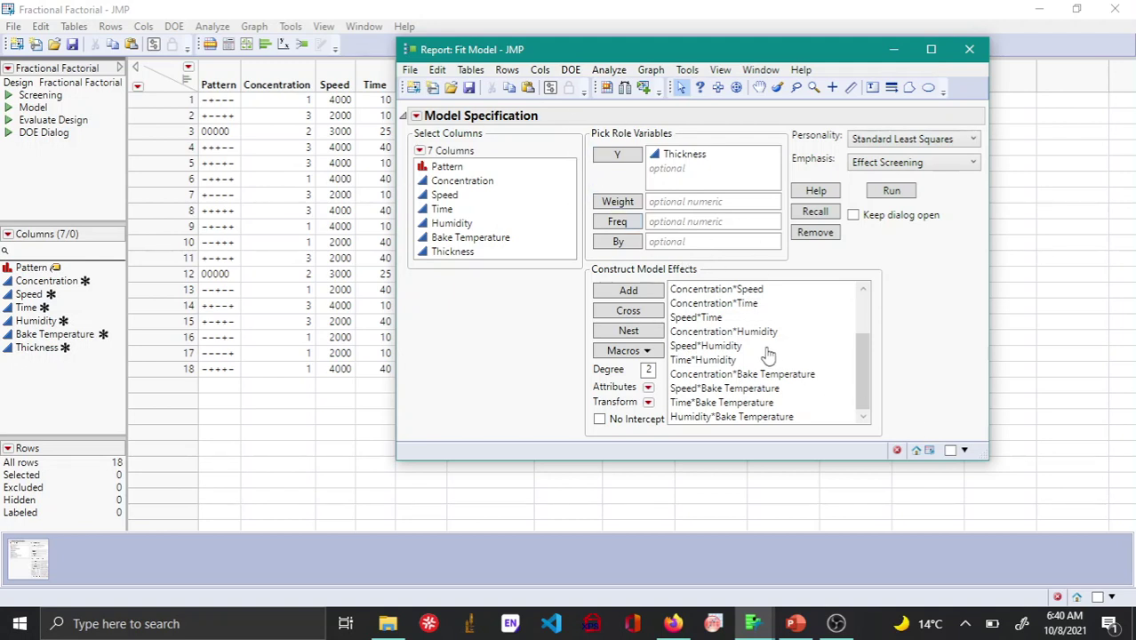
scroll(767, 353, "up", 3)
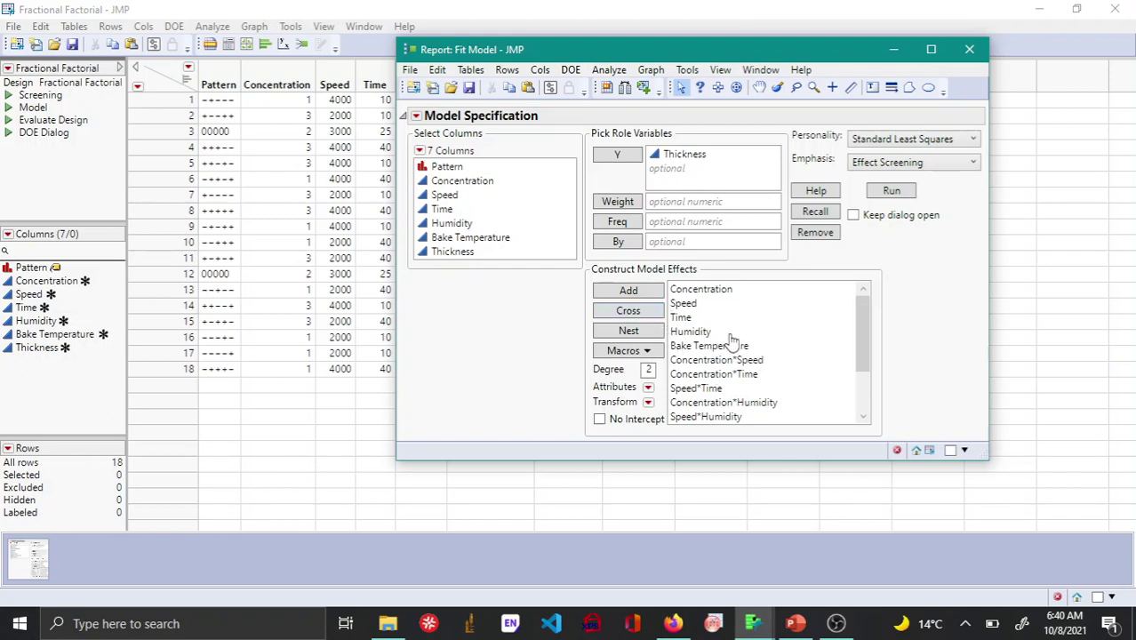
scroll(742, 351, "down", 2)
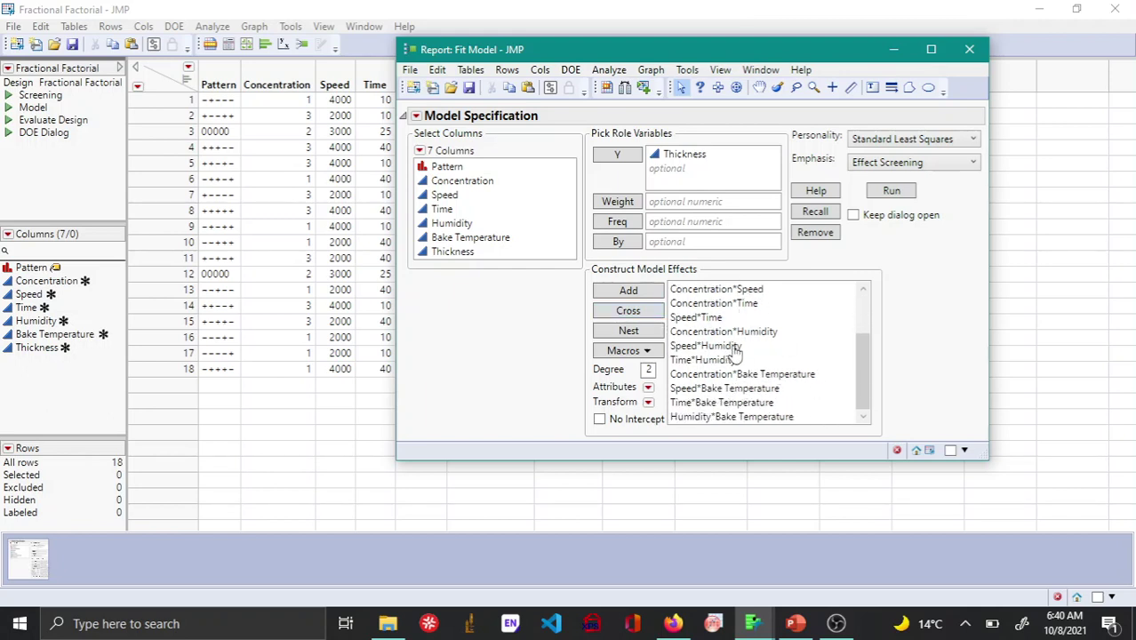
scroll(738, 360, "up", 2)
scroll(723, 358, "down", 2)
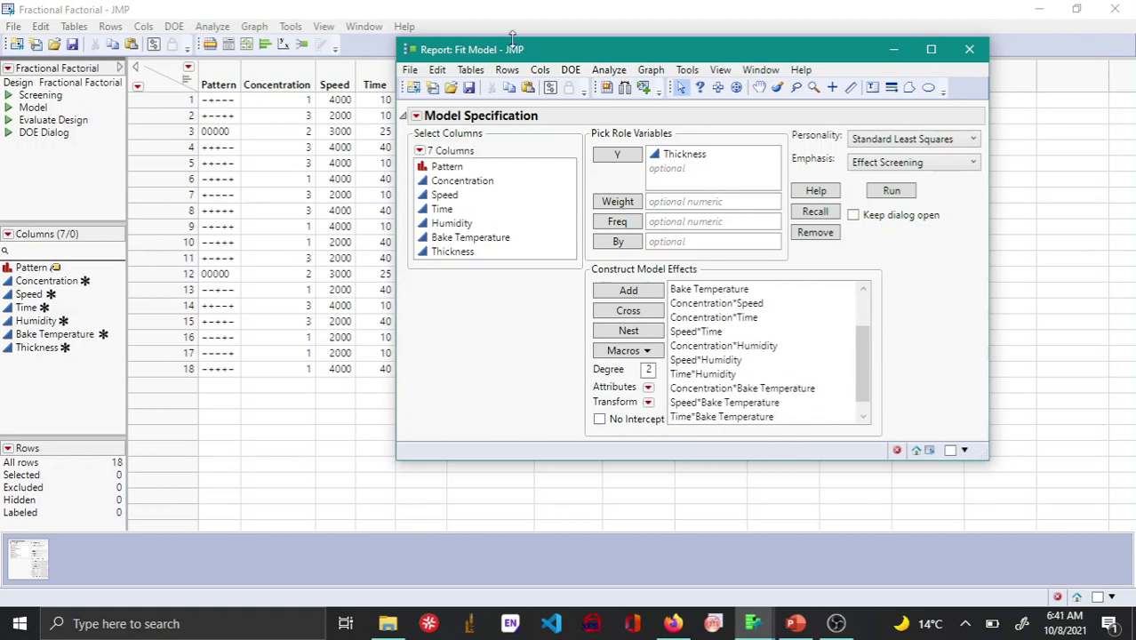
left_click_drag(515, 52, 765, 54)
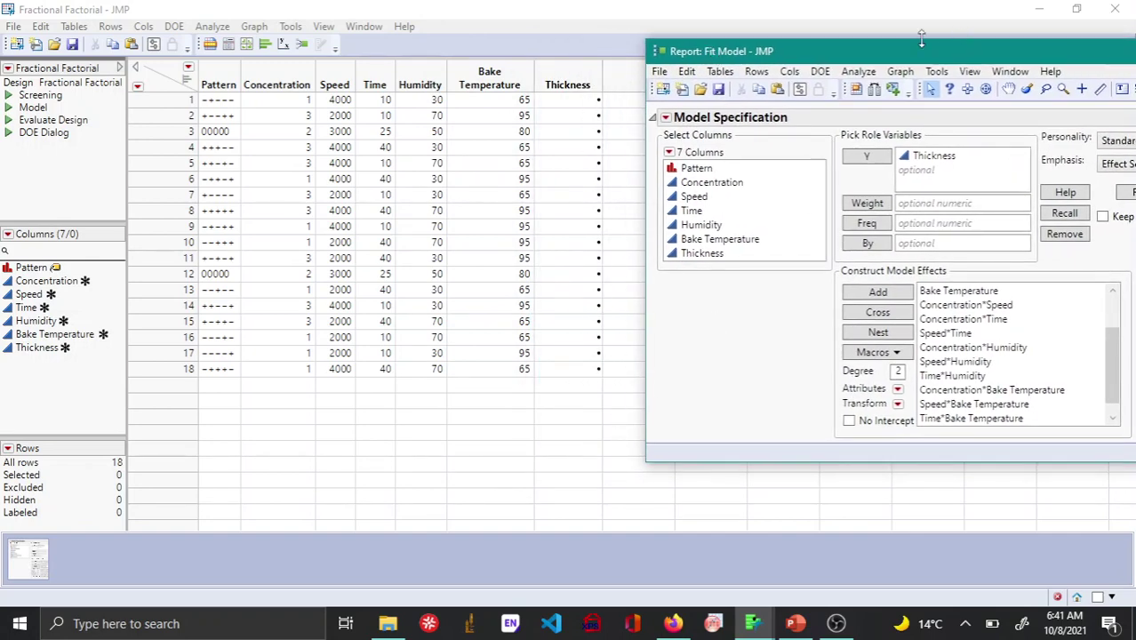
left_click_drag(927, 45, 583, 41)
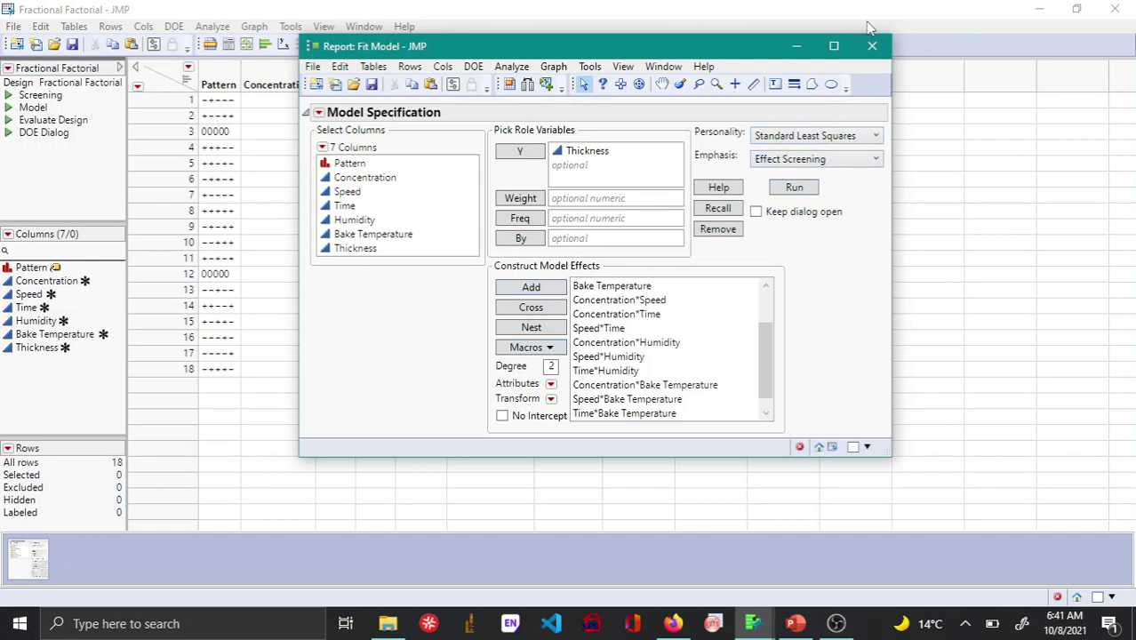
left_click_drag(723, 35, 737, 8)
left_click(1115, 8)
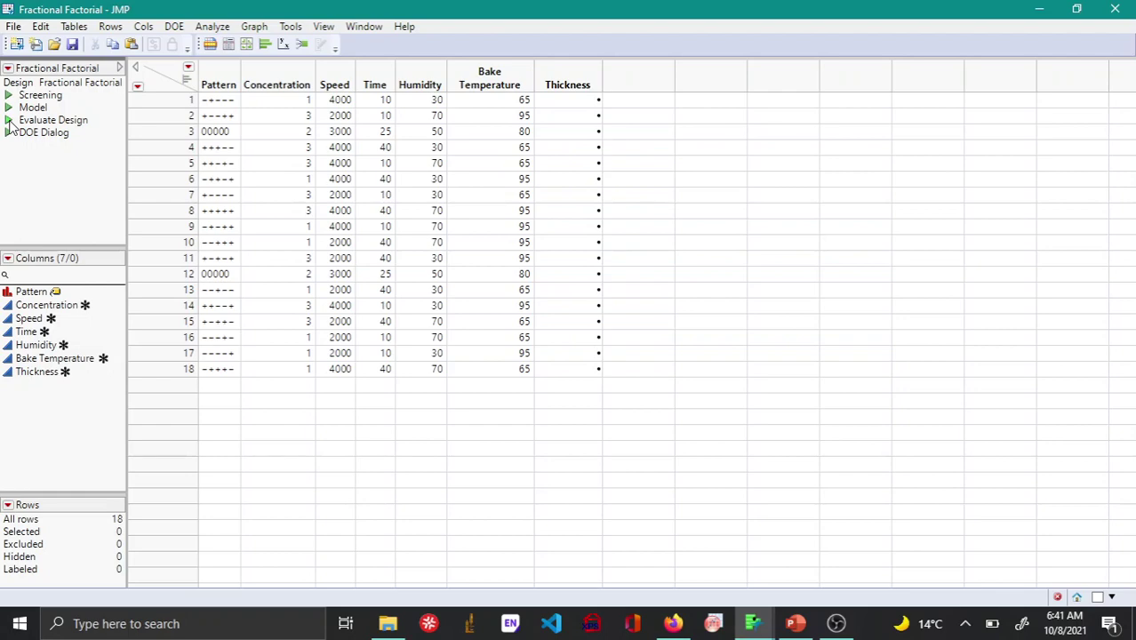
Step: Review the Evaluate Design report, close it, then run the DOE Dialog script
left_click(9, 122)
scroll(347, 278, "down", 2)
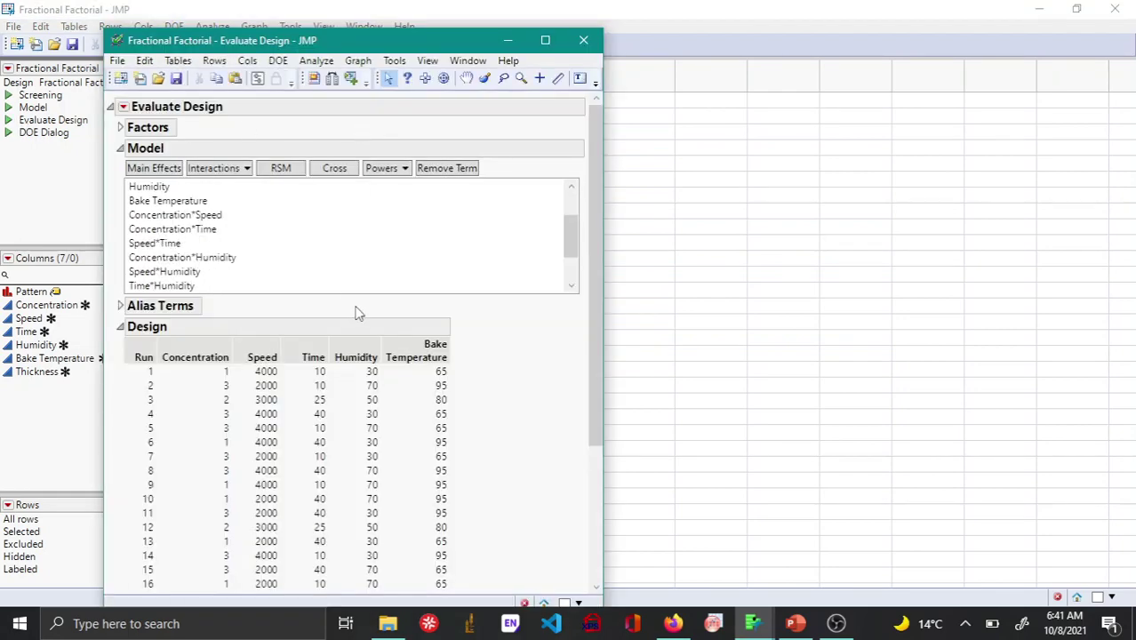
scroll(425, 385, "down", 5)
left_click(585, 41)
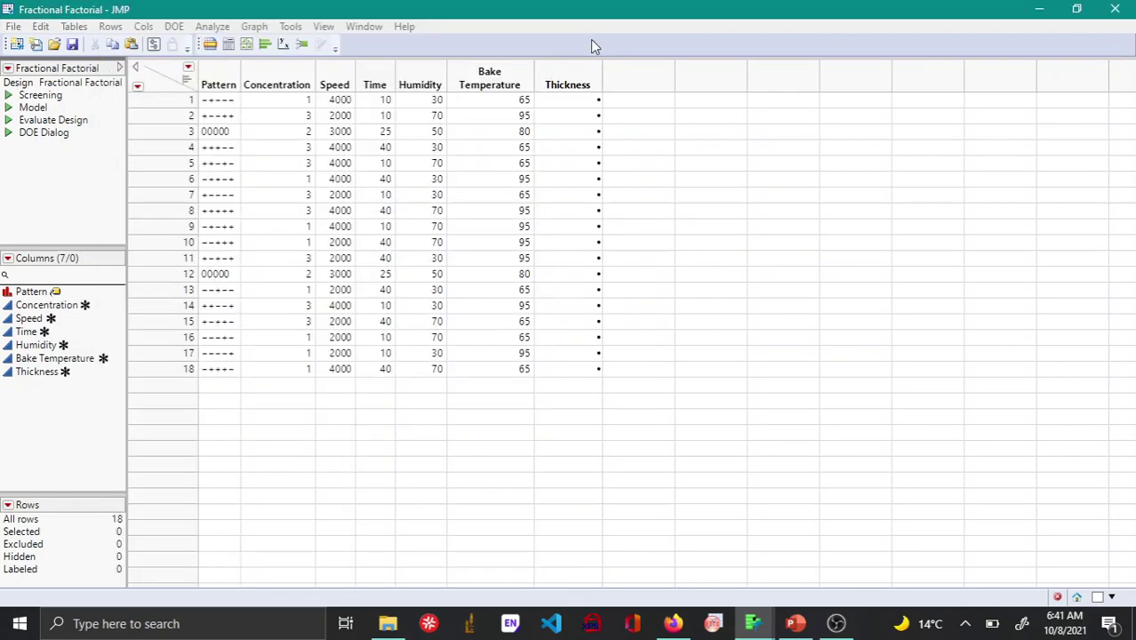
left_click(9, 133)
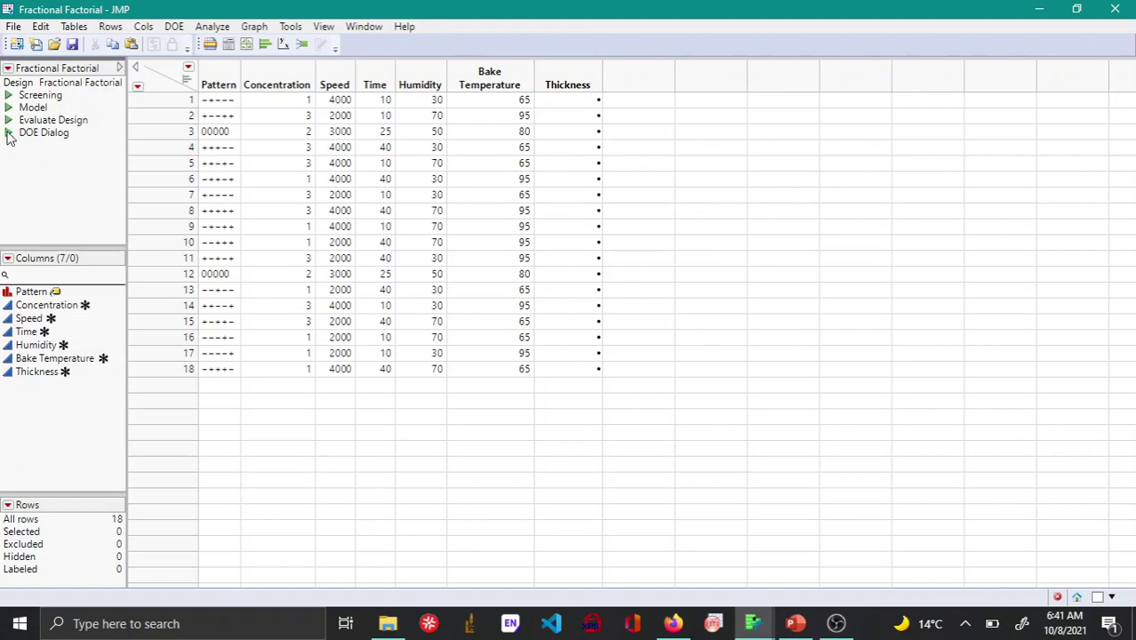